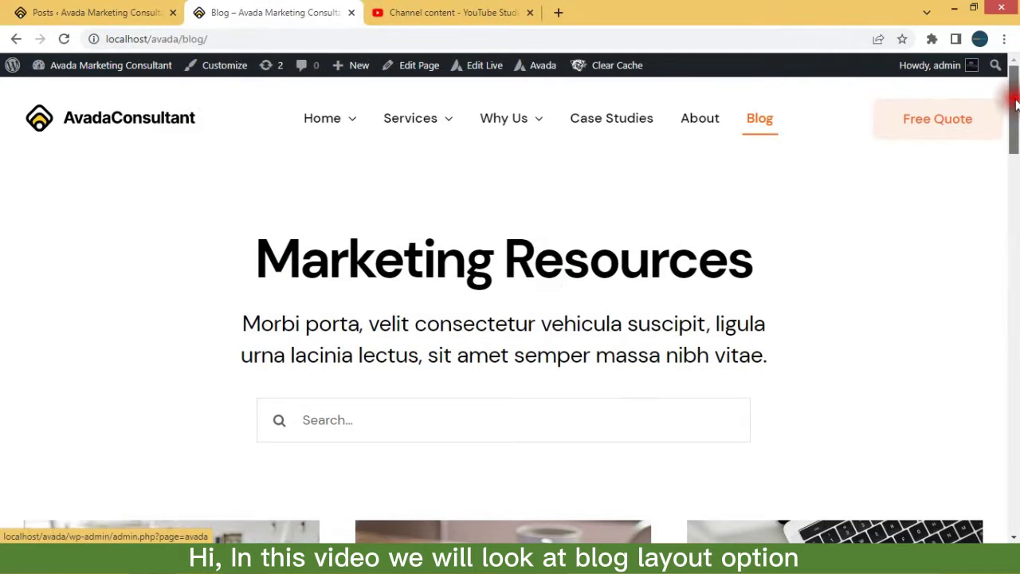
# Scroll through the Blog page to review its current layout.
pyautogui.moveTo(1016, 104)
pyautogui.mouseDown()
pyautogui.moveTo(1016, 192)
pyautogui.moveTo(1016, 90)
pyautogui.moveTo(1016, 172)
pyautogui.moveTo(1017, 120)
pyautogui.mouseUp()
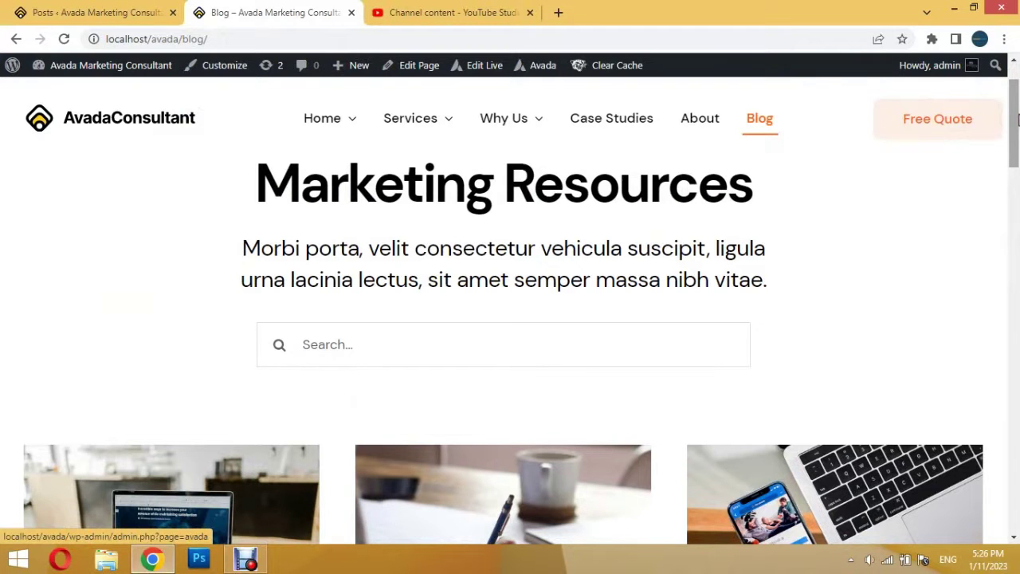
pyautogui.moveTo(1017, 120); pyautogui.dragTo(1017, 164)
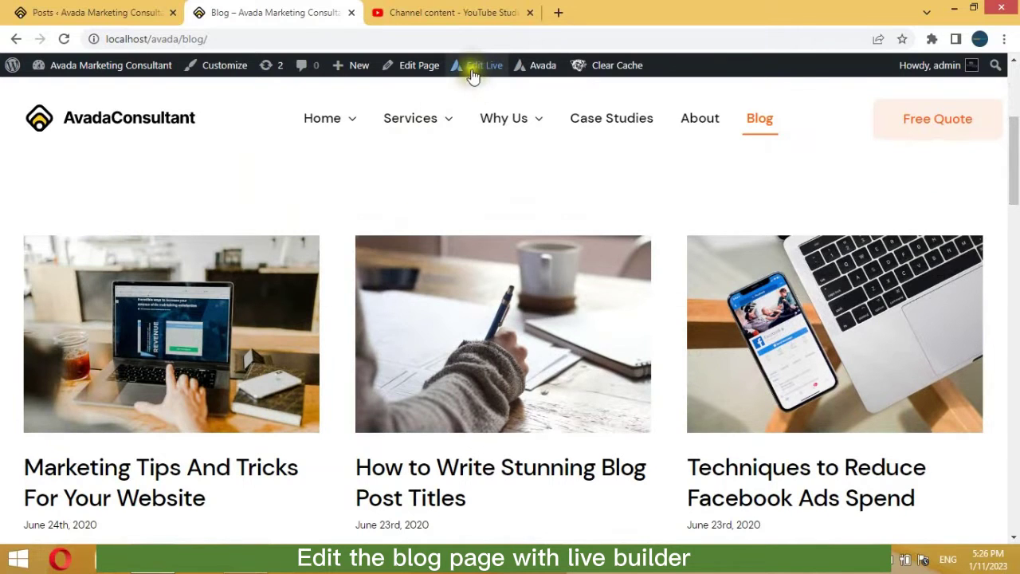
# Open the Blog page in the live editor and delete the intro paragraph and search box.
pyautogui.click(473, 74)
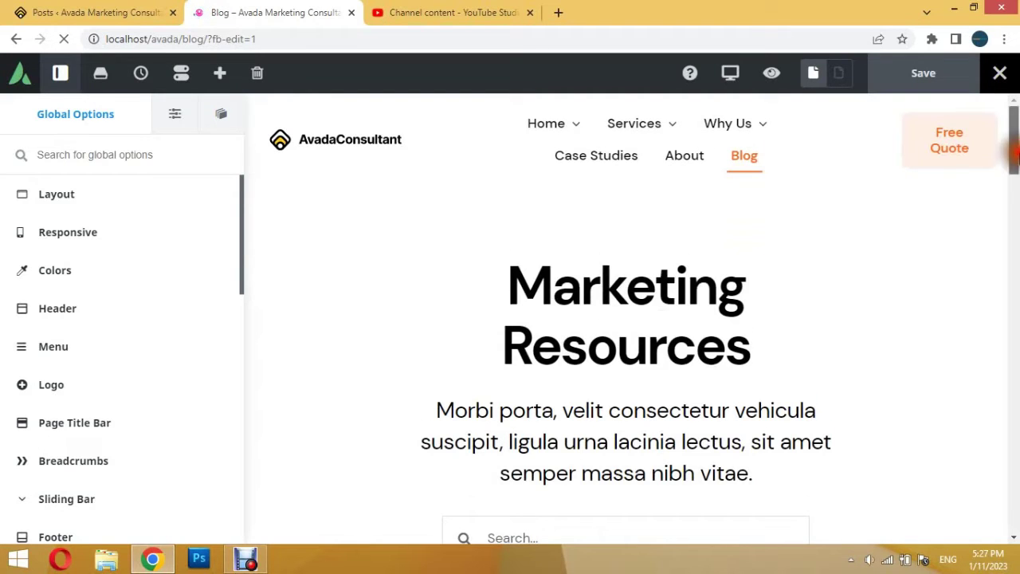
pyautogui.moveTo(1014, 156); pyautogui.dragTo(1014, 168)
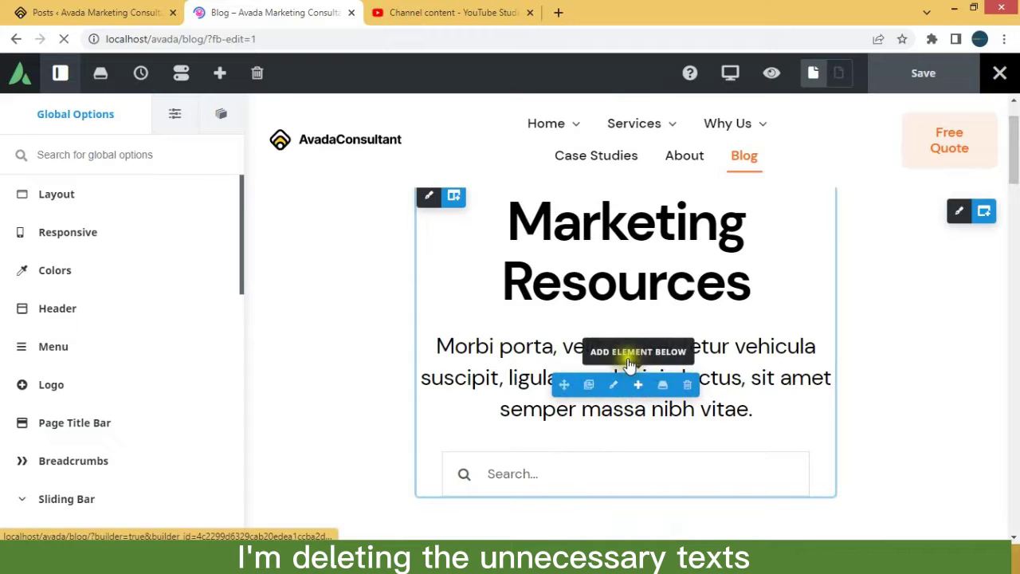
pyautogui.click(689, 385)
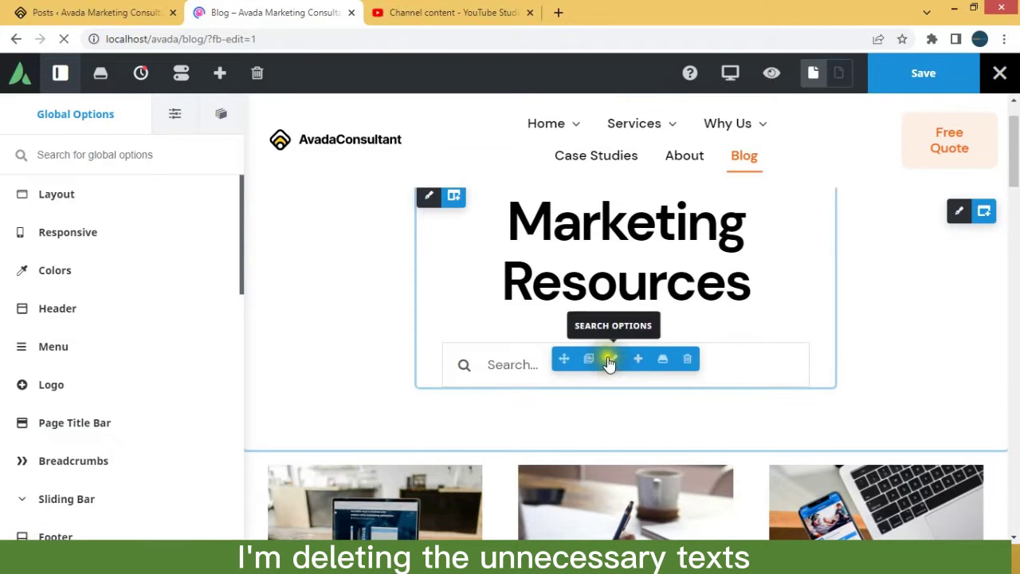
pyautogui.click(687, 358)
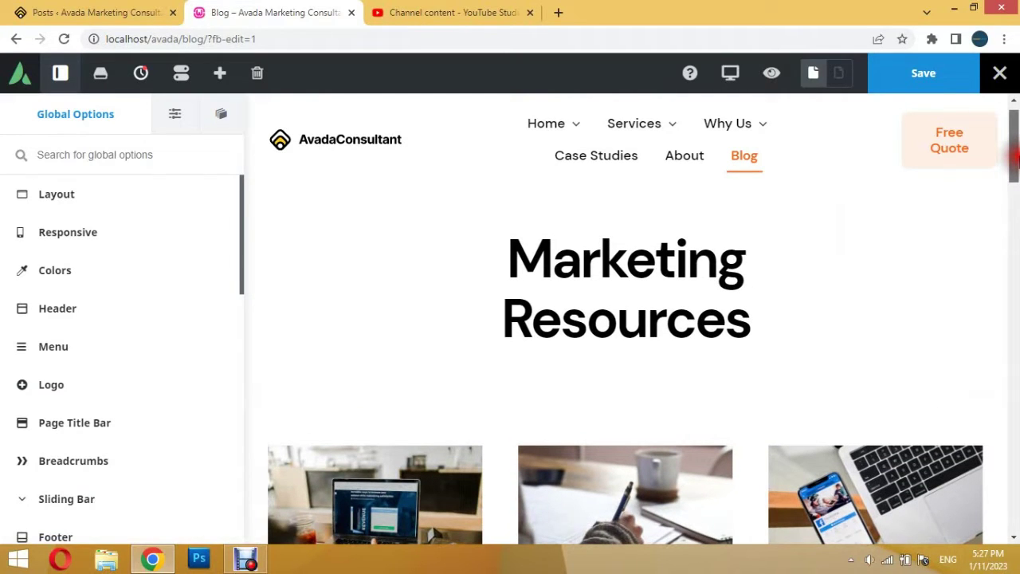
# Delete the Subscribe section, the second post grid and the orange promo section.
pyautogui.moveTo(1015, 156); pyautogui.dragTo(1014, 258)
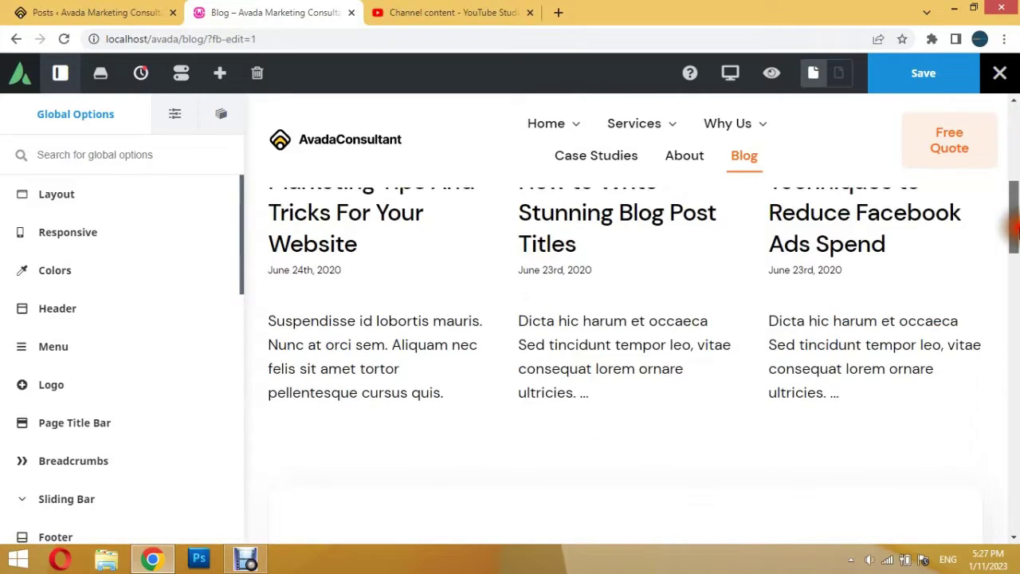
pyautogui.moveTo(878, 274)
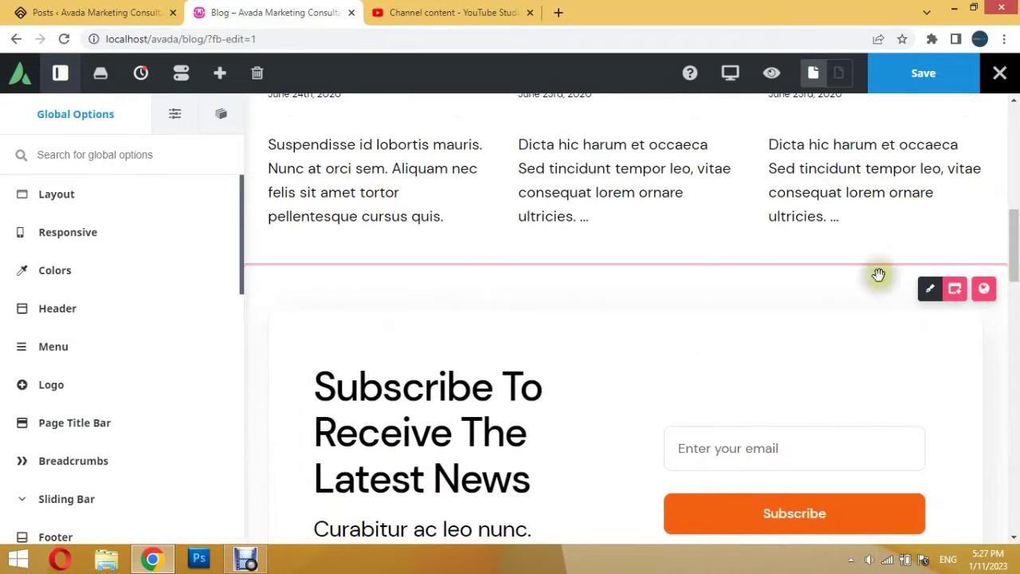
pyautogui.click(855, 294)
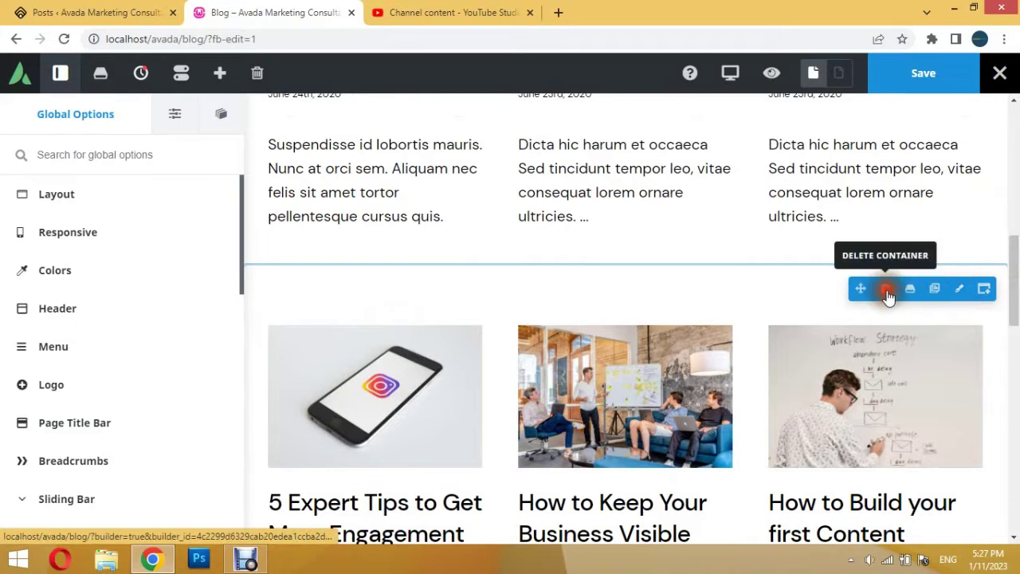
pyautogui.click(886, 290)
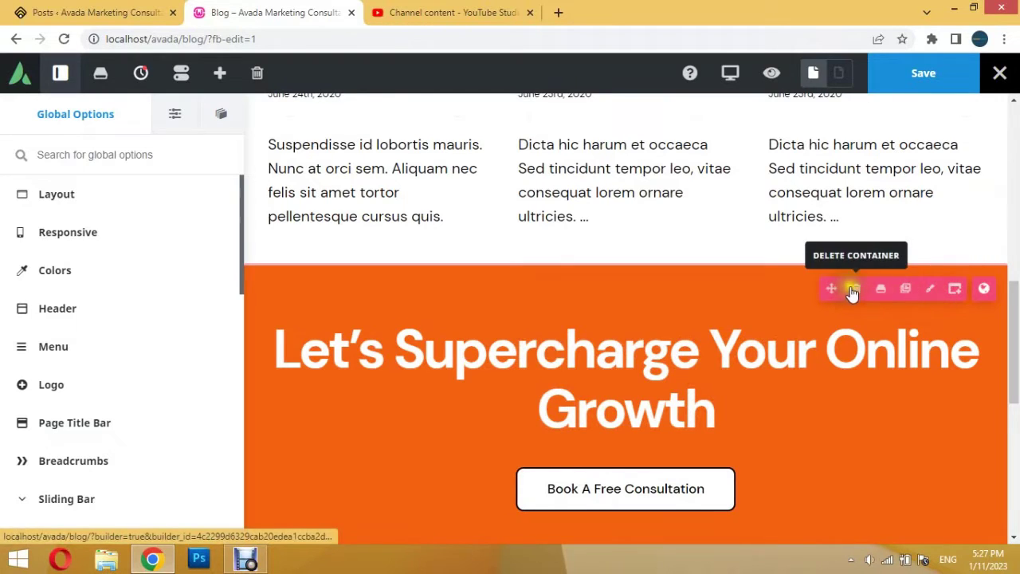
pyautogui.click(854, 290)
pyautogui.moveTo(1016, 423)
pyautogui.mouseDown()
pyautogui.moveTo(1013, 213)
pyautogui.moveTo(1013, 231)
pyautogui.mouseUp()
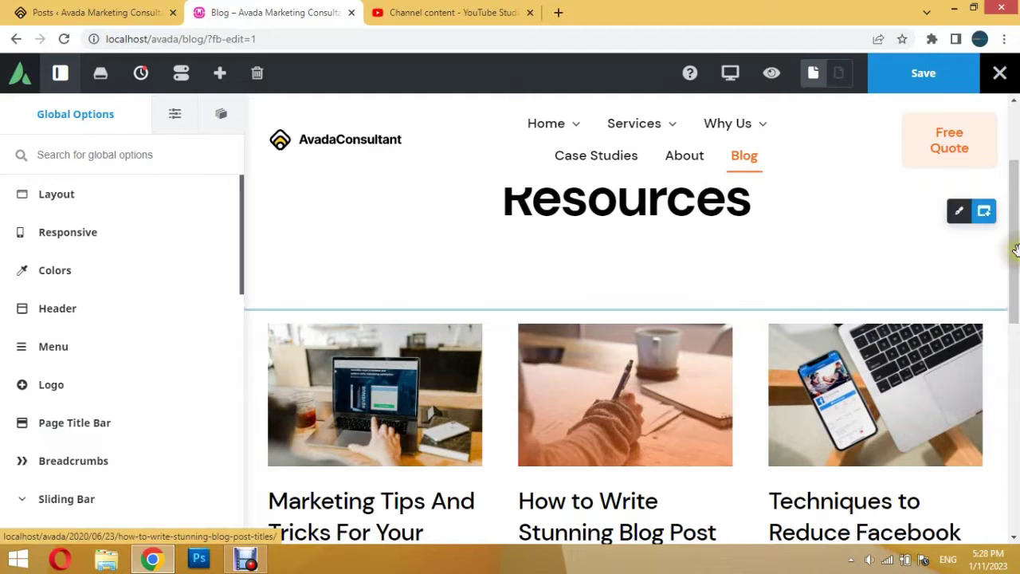
# Set the blog element to 9 posts per page, limited to Published post status.
pyautogui.scroll(-2, 622, 423)
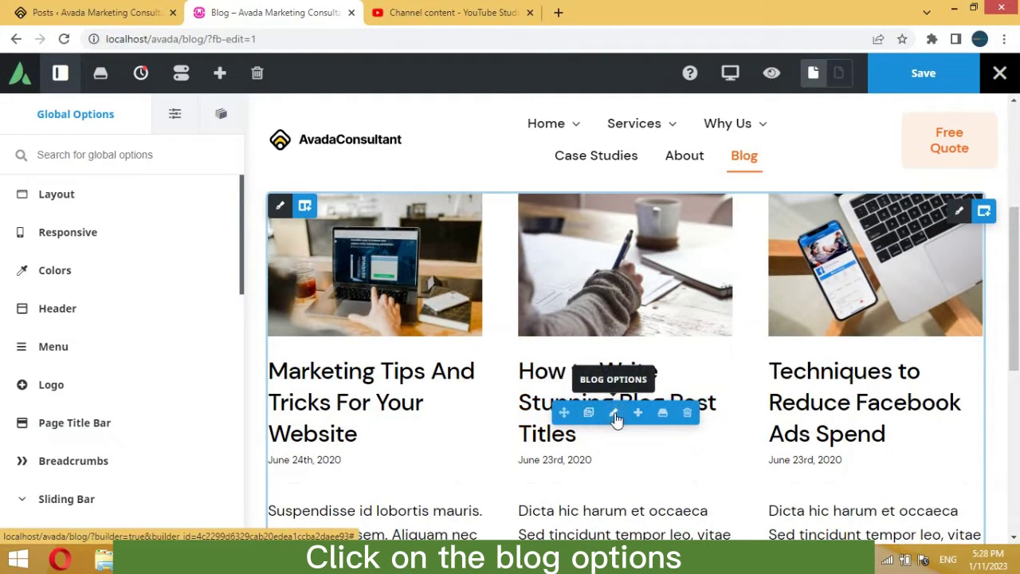
pyautogui.click(615, 414)
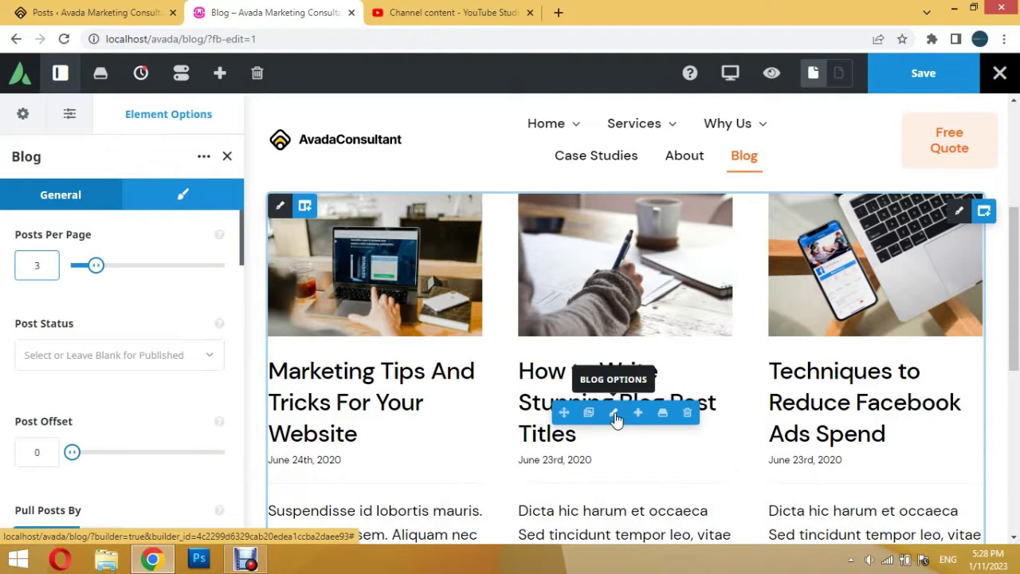
pyautogui.click(37, 263)
pyautogui.write('9')
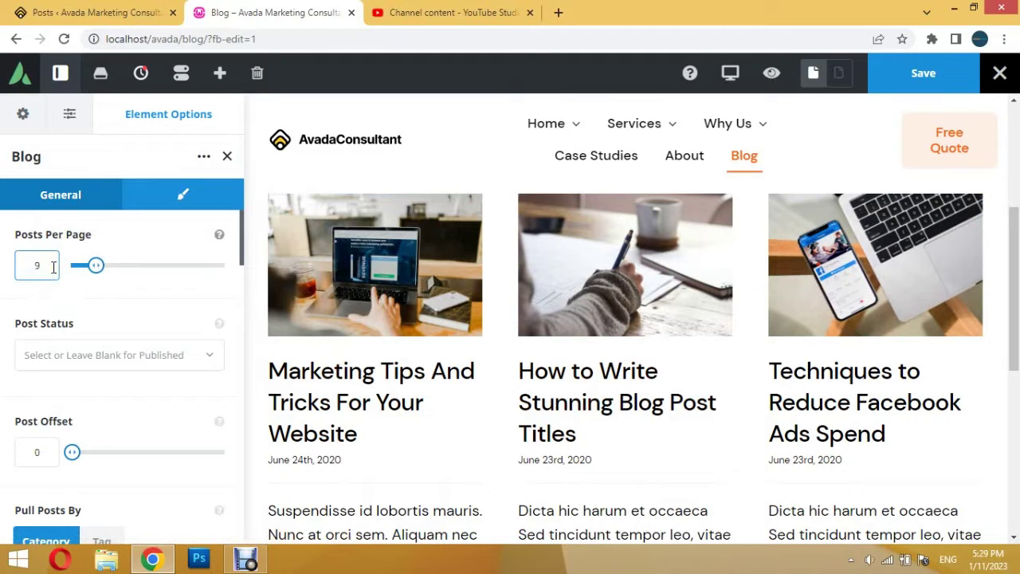
pyautogui.click(194, 360)
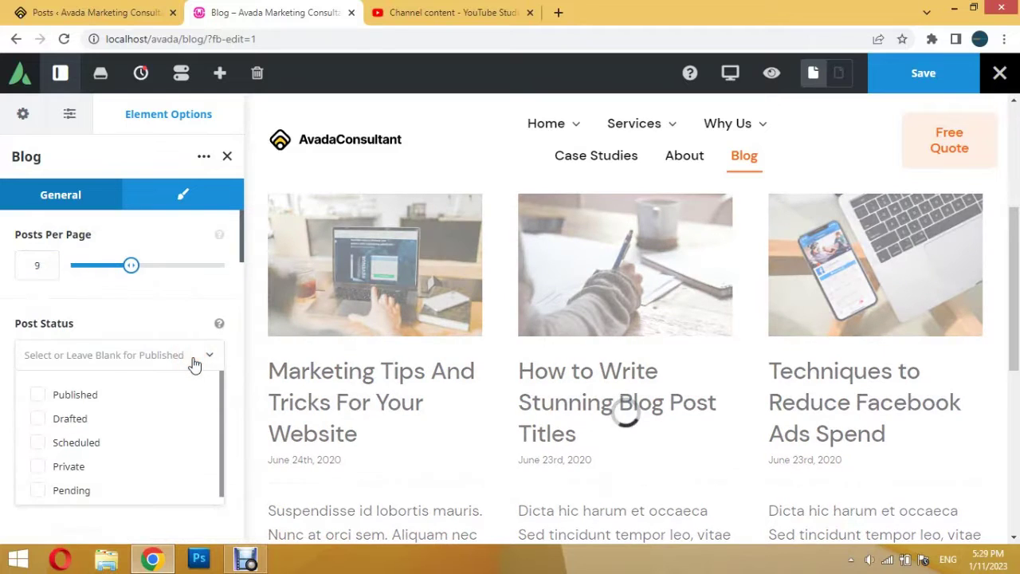
pyautogui.click(30, 399)
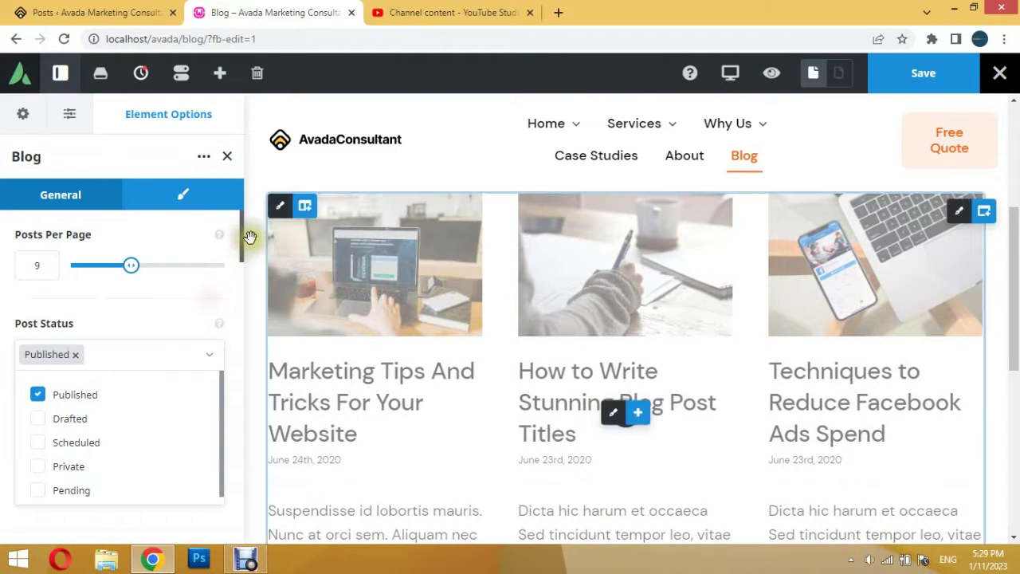
# Set Show Read More Link to Yes in the blog element's General options.
pyautogui.moveTo(241, 250); pyautogui.dragTo(243, 315)
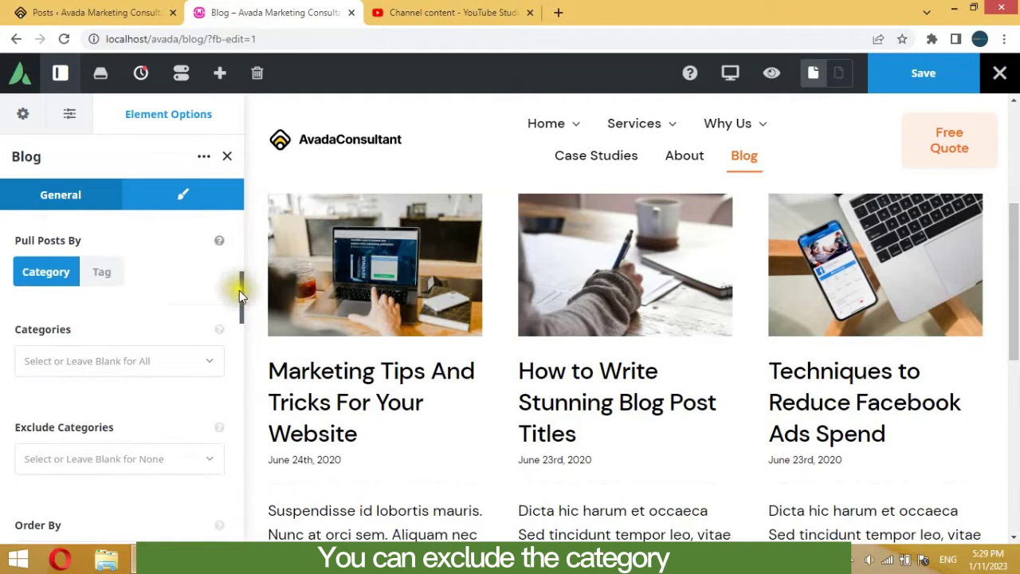
pyautogui.moveTo(242, 291)
pyautogui.mouseDown()
pyautogui.moveTo(244, 427)
pyautogui.moveTo(226, 479)
pyautogui.mouseUp()
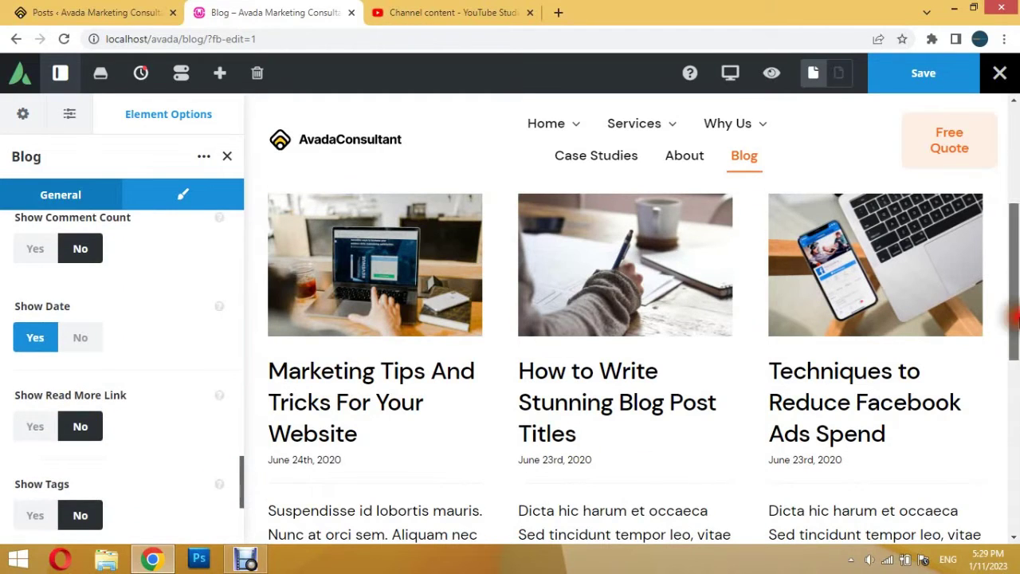
pyautogui.scroll(-2, 795, 339)
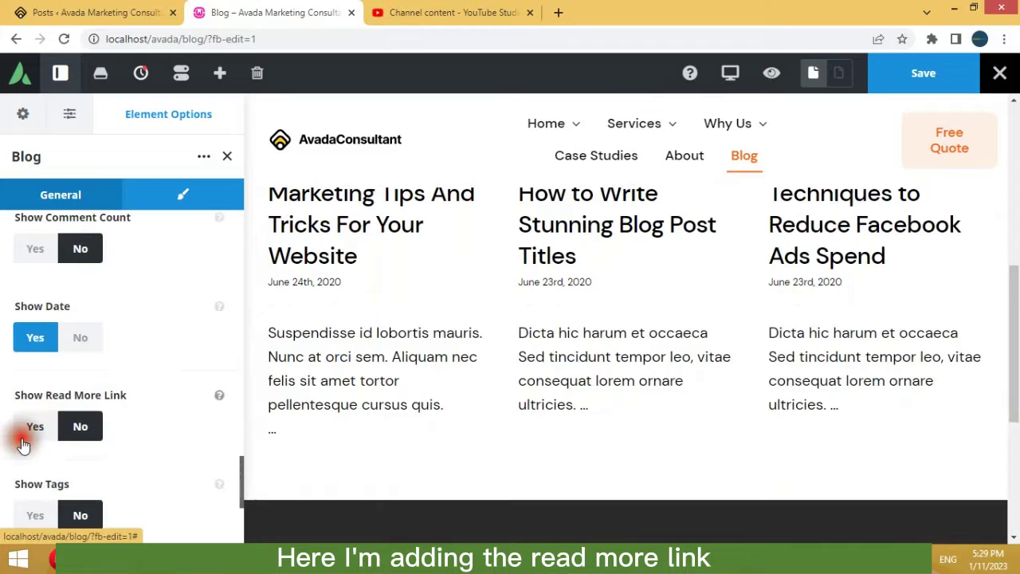
pyautogui.click(25, 438)
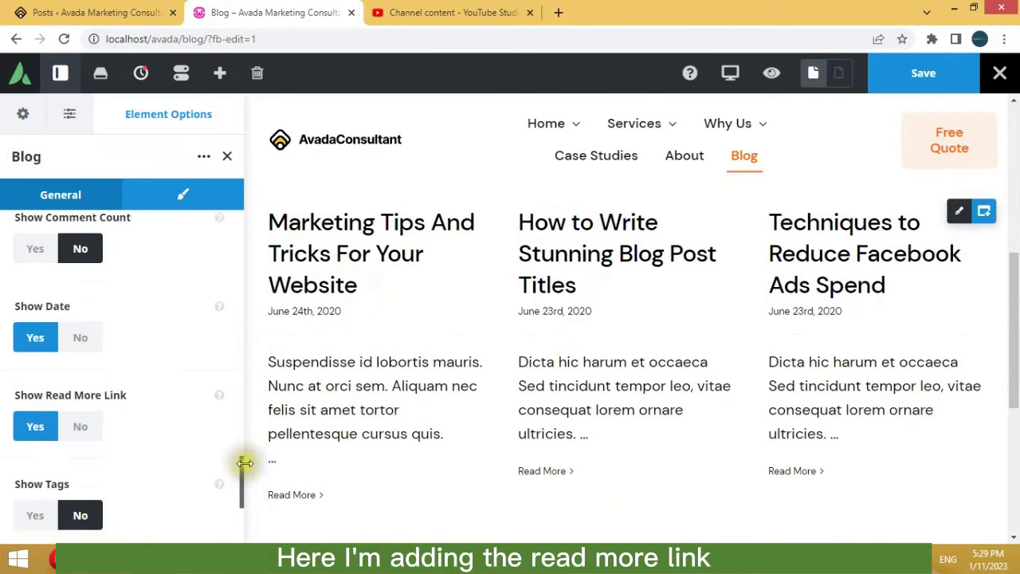
pyautogui.moveTo(241, 467)
pyautogui.mouseDown()
pyautogui.moveTo(239, 496)
pyautogui.moveTo(237, 212)
pyautogui.mouseUp()
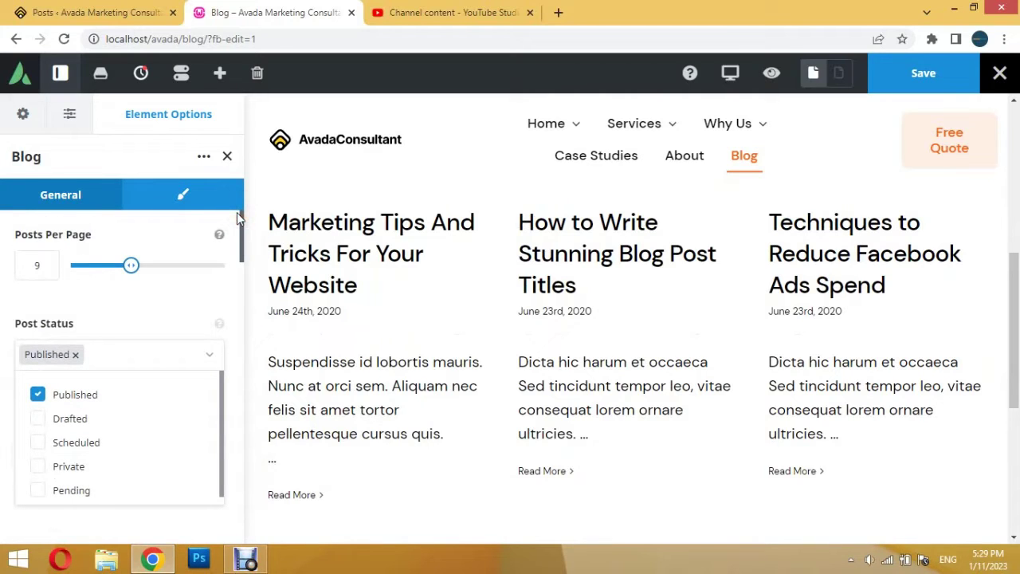
# Try the Large and then the Medium blog layouts in the Design settings.
pyautogui.click(168, 203)
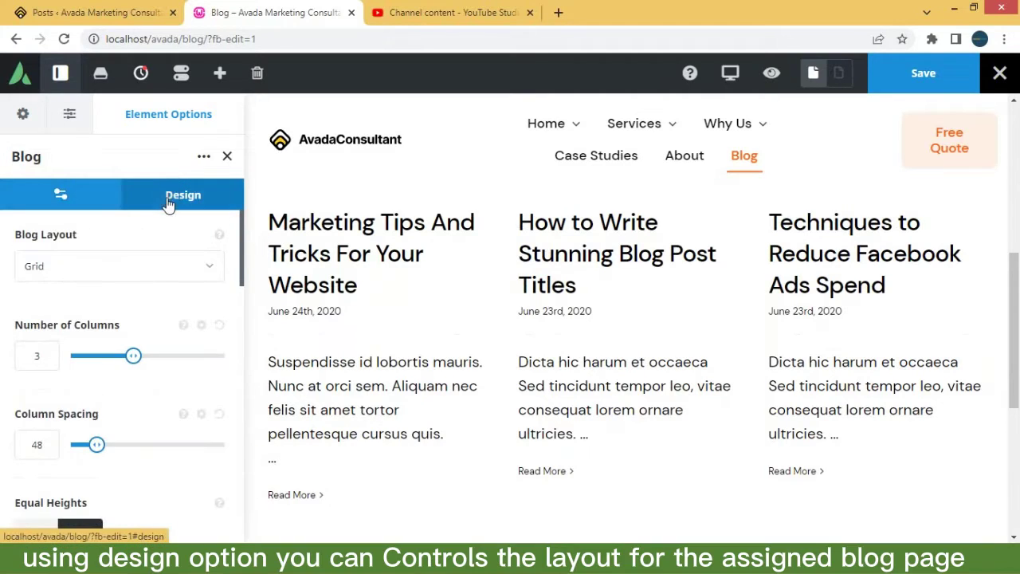
pyautogui.moveTo(1013, 295); pyautogui.dragTo(1016, 256)
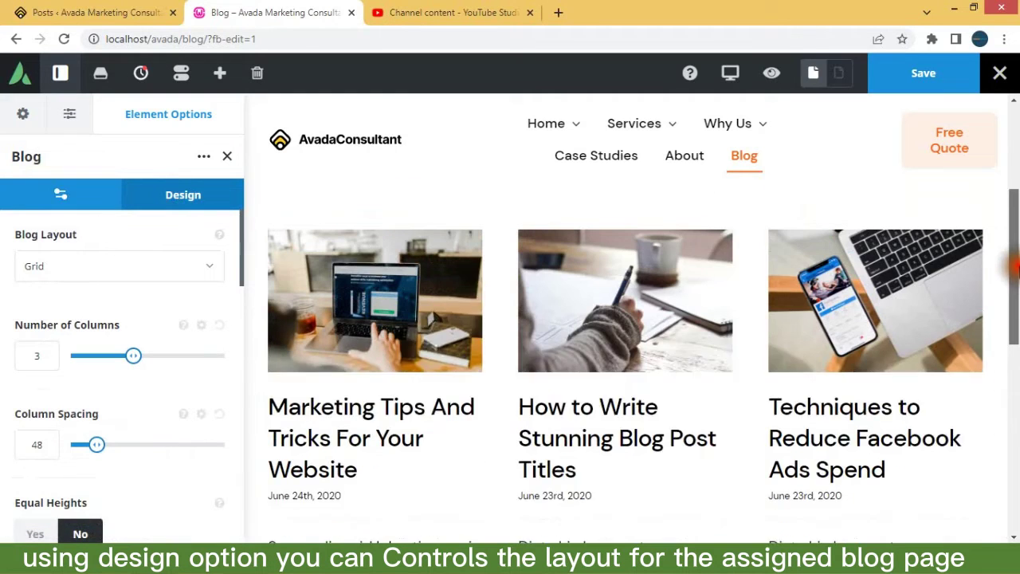
pyautogui.click(109, 273)
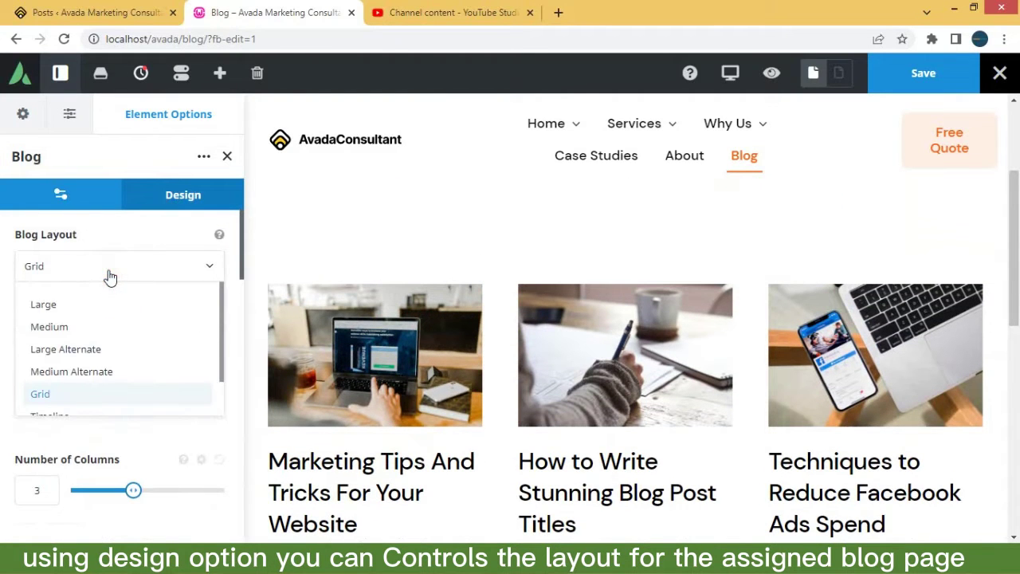
pyautogui.click(86, 305)
pyautogui.click(70, 307)
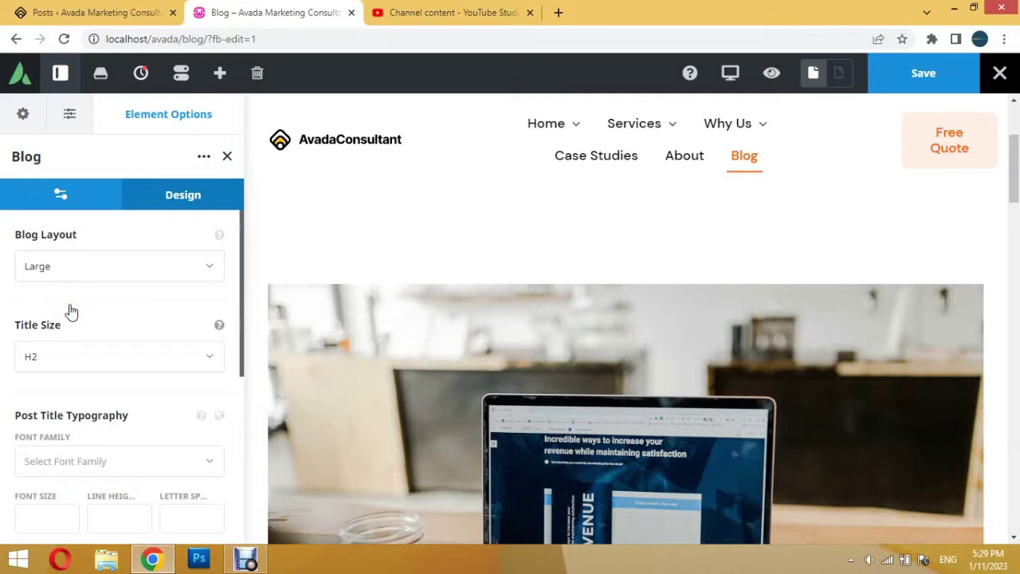
pyautogui.moveTo(1013, 191)
pyautogui.mouseDown()
pyautogui.moveTo(1016, 241)
pyautogui.moveTo(1014, 209)
pyautogui.mouseUp()
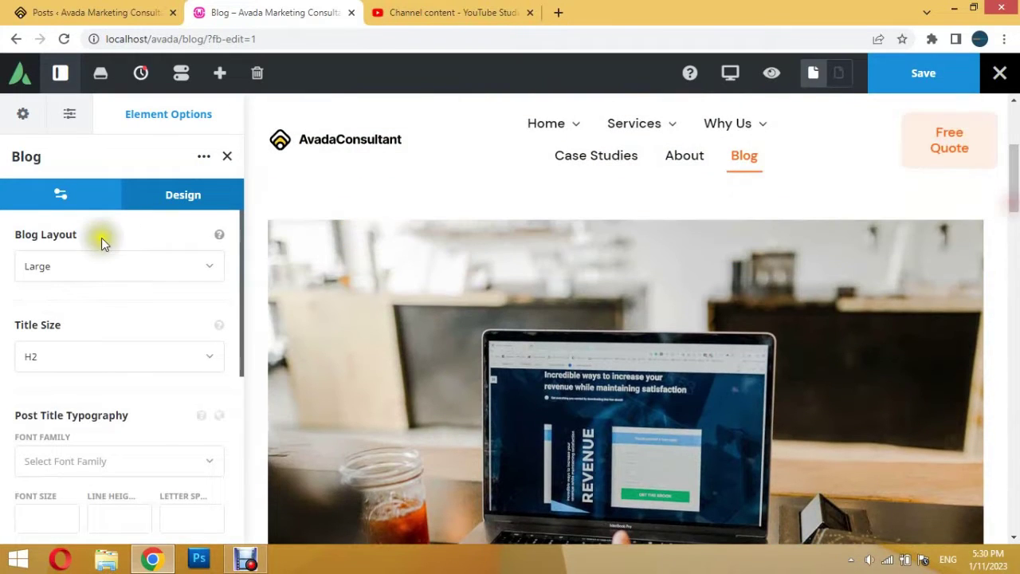
pyautogui.click(86, 267)
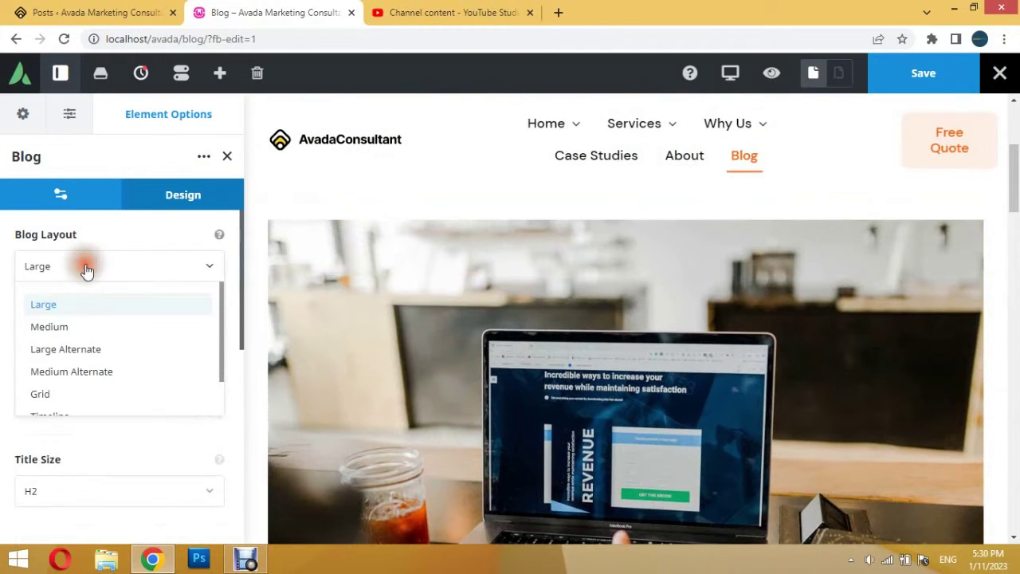
pyautogui.click(76, 329)
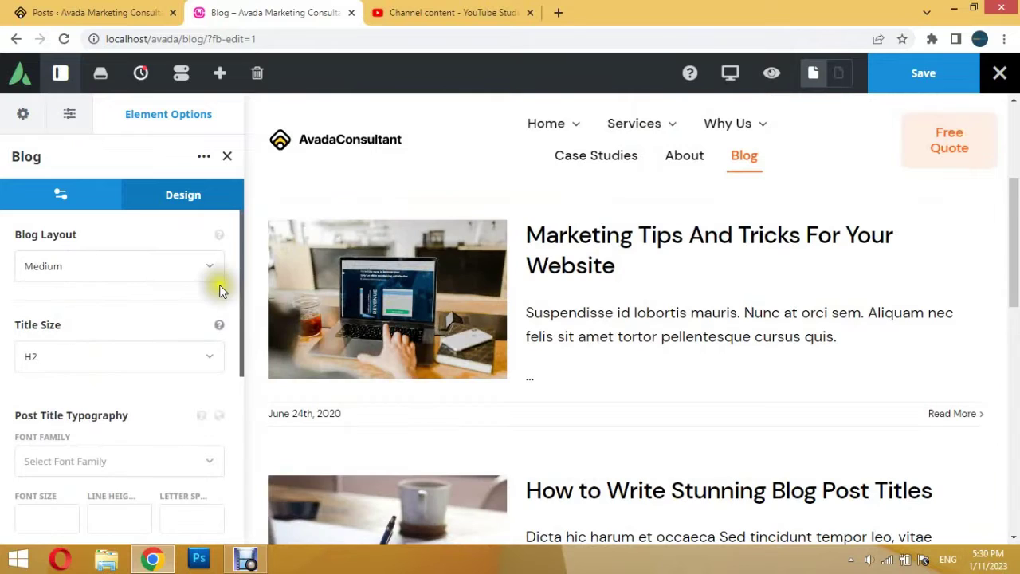
pyautogui.moveTo(1012, 208); pyautogui.dragTo(1014, 255)
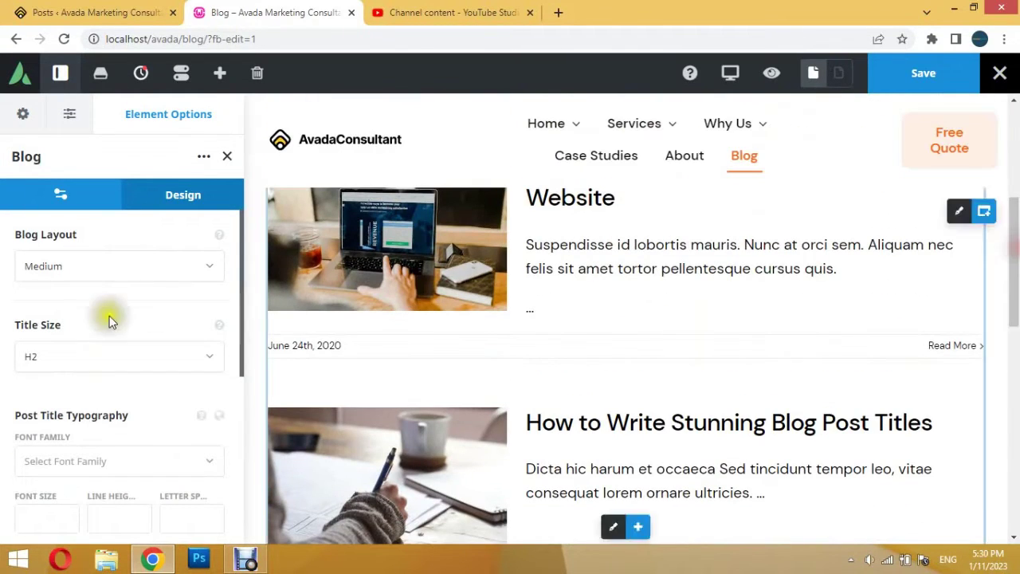
# Choose the Medium Alternate blog layout and review the resulting post list.
pyautogui.click(138, 265)
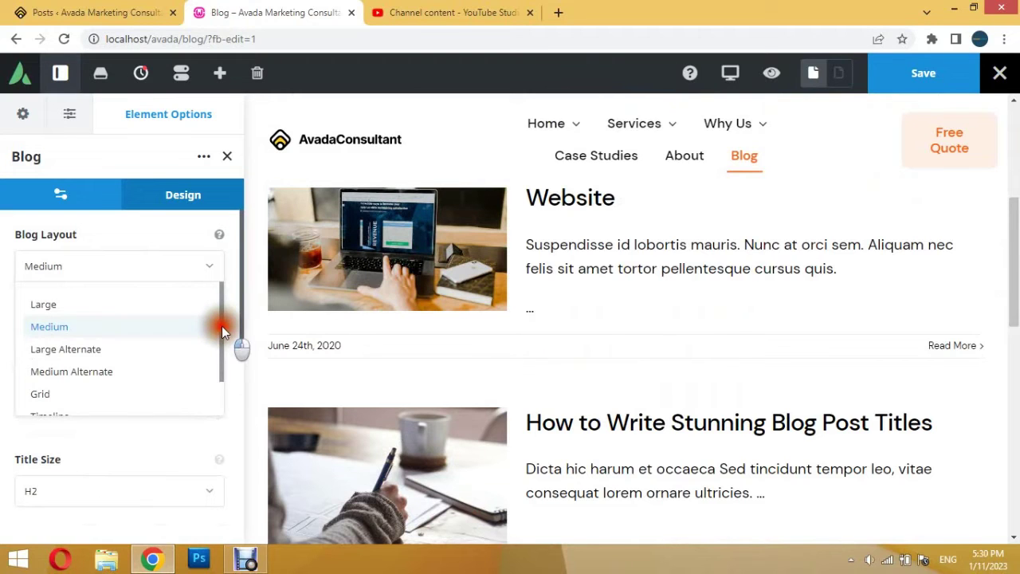
pyautogui.scroll(-2, 221, 327)
pyautogui.scroll(1, 214, 365)
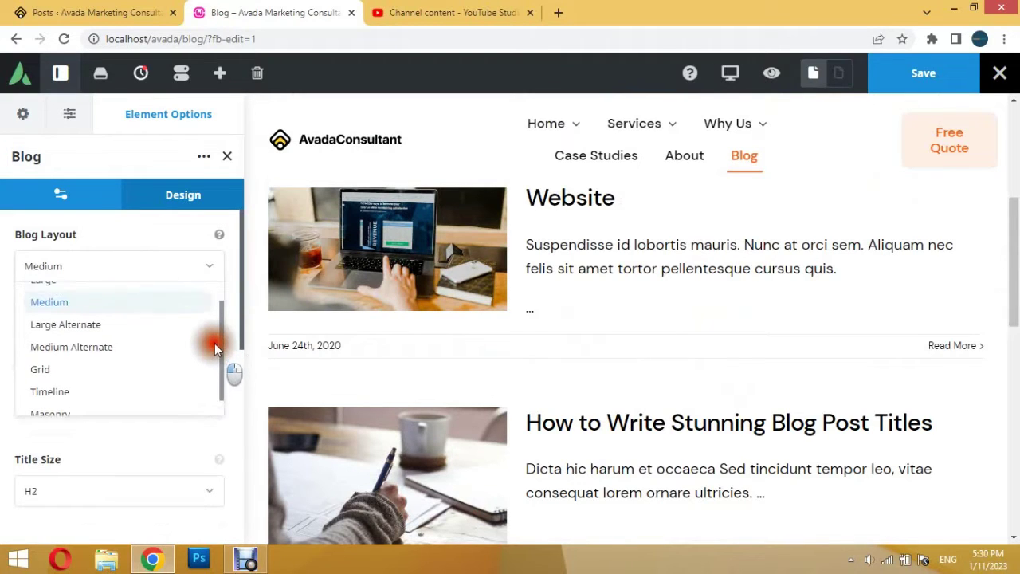
pyautogui.click(90, 356)
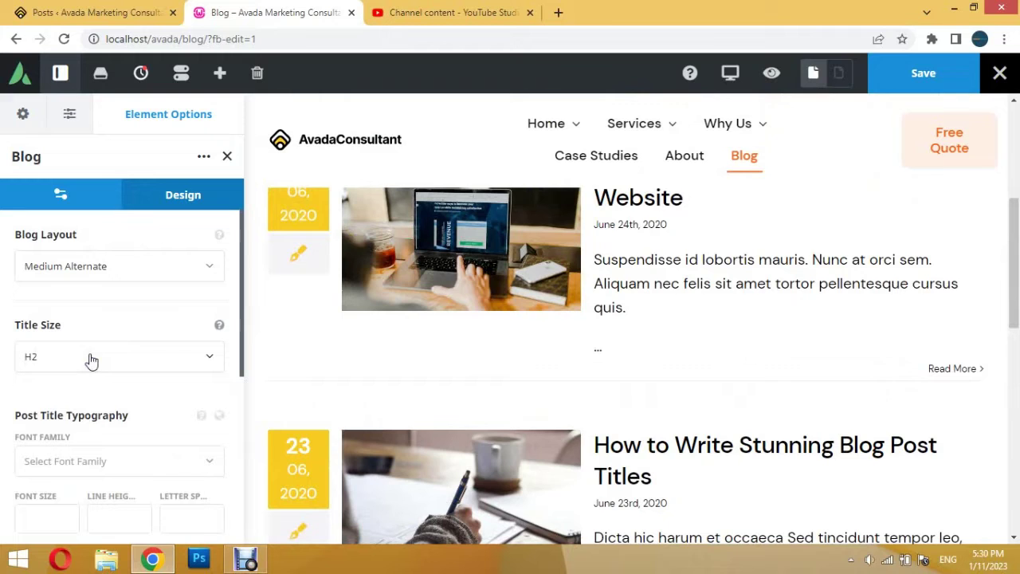
pyautogui.moveTo(1016, 291)
pyautogui.mouseDown()
pyautogui.moveTo(1016, 327)
pyautogui.moveTo(1005, 243)
pyautogui.mouseUp()
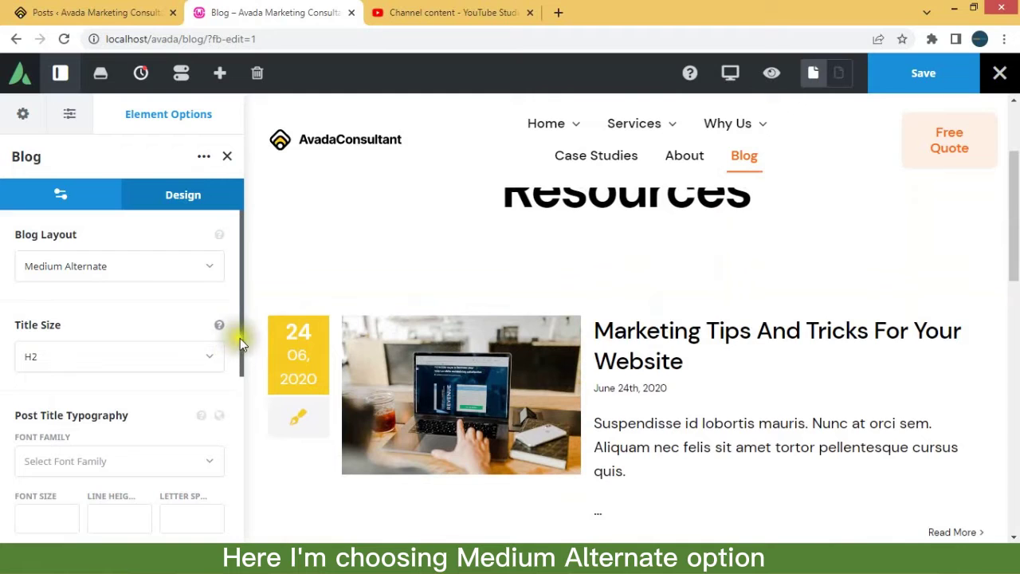
pyautogui.moveTo(243, 348); pyautogui.dragTo(241, 421)
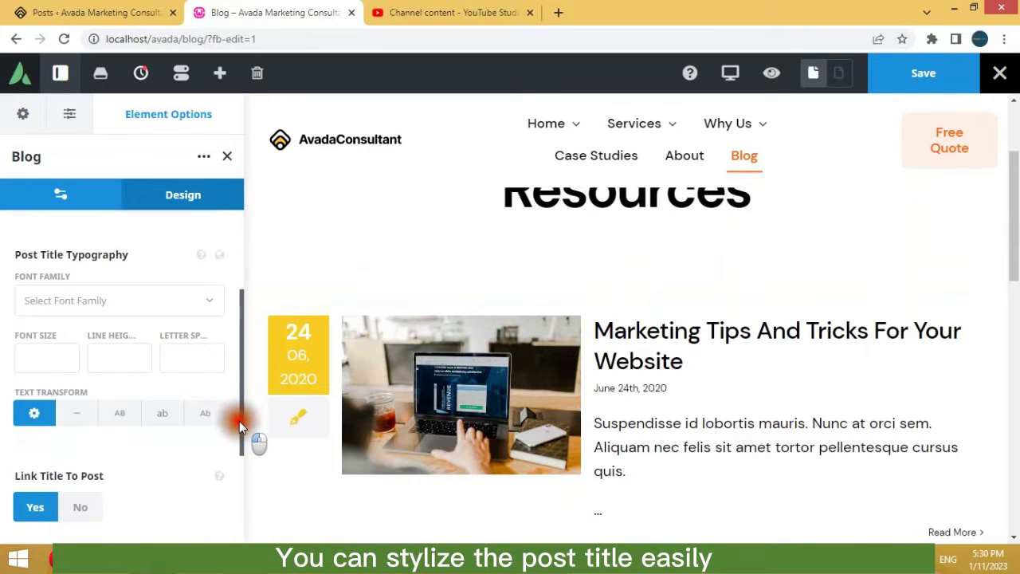
pyautogui.moveTo(239, 418); pyautogui.dragTo(239, 505)
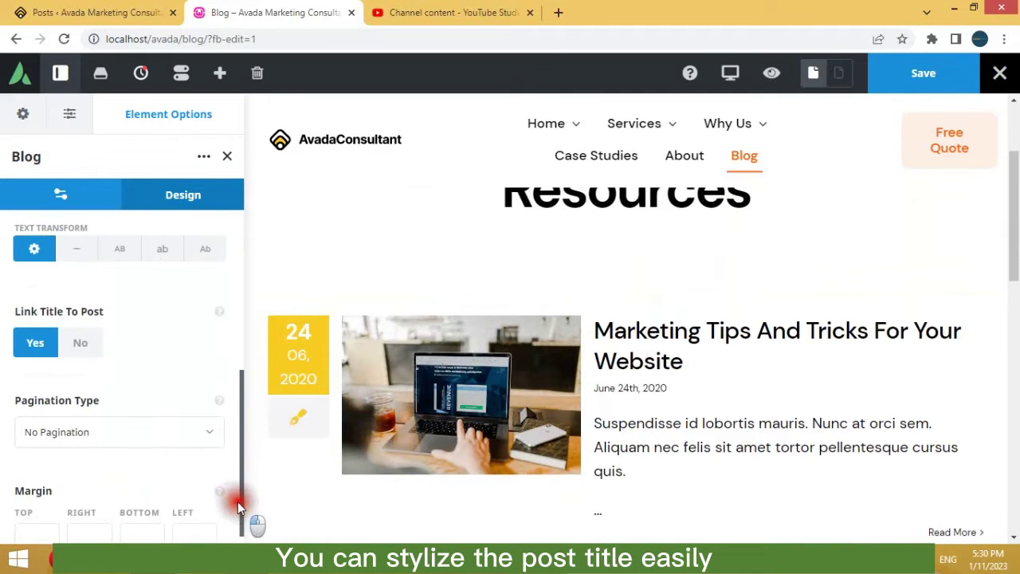
pyautogui.moveTo(1014, 199)
pyautogui.mouseDown()
pyautogui.moveTo(1014, 383)
pyautogui.moveTo(1013, 353)
pyautogui.mouseUp()
# Set Pagination Type to Pagination and the blog's Margin Bottom to 50px.
pyautogui.click(144, 435)
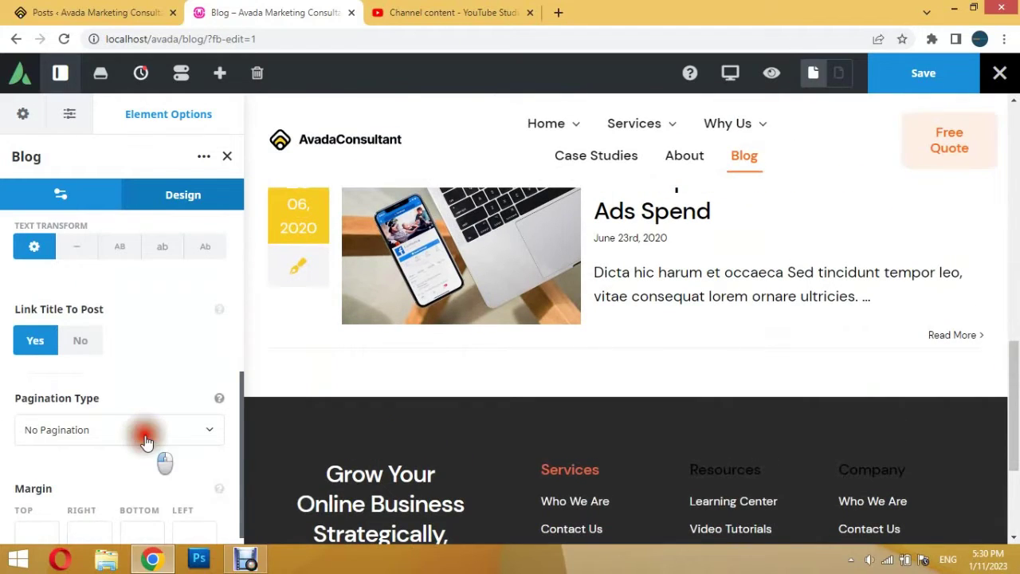
pyautogui.click(36, 490)
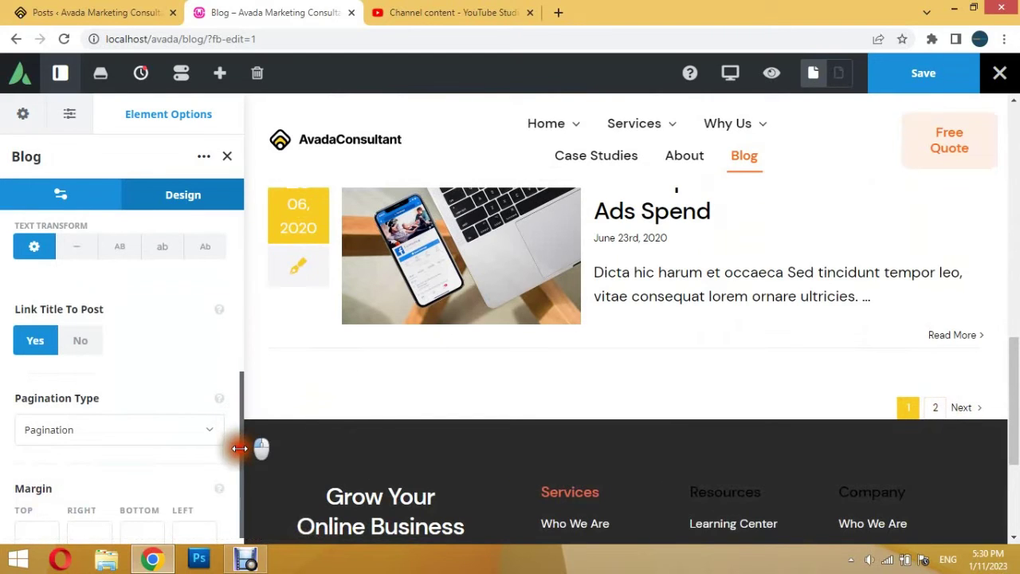
pyautogui.click(128, 524)
pyautogui.write('50')
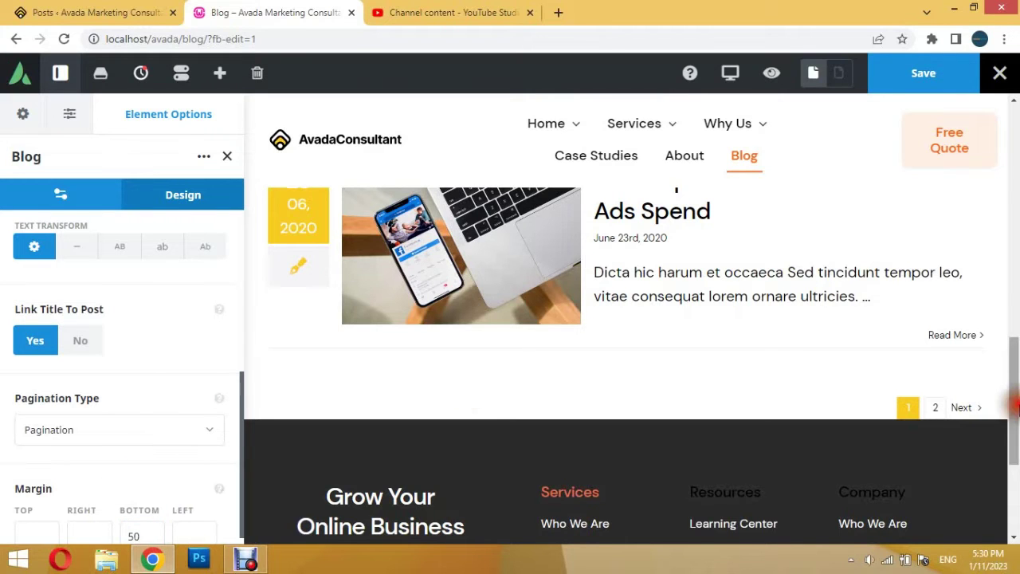
pyautogui.scroll(-1, 229, 467)
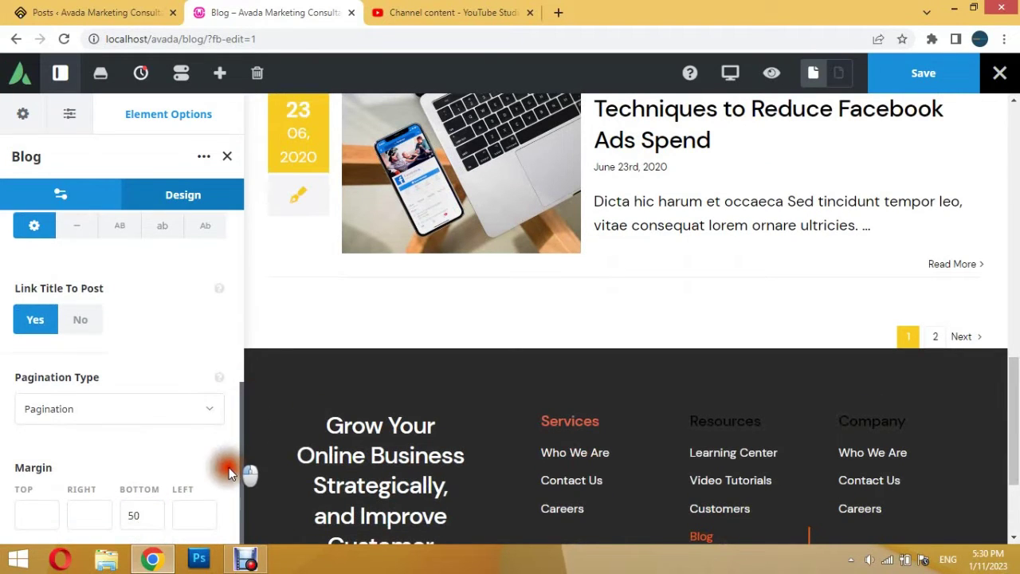
pyautogui.click(154, 508)
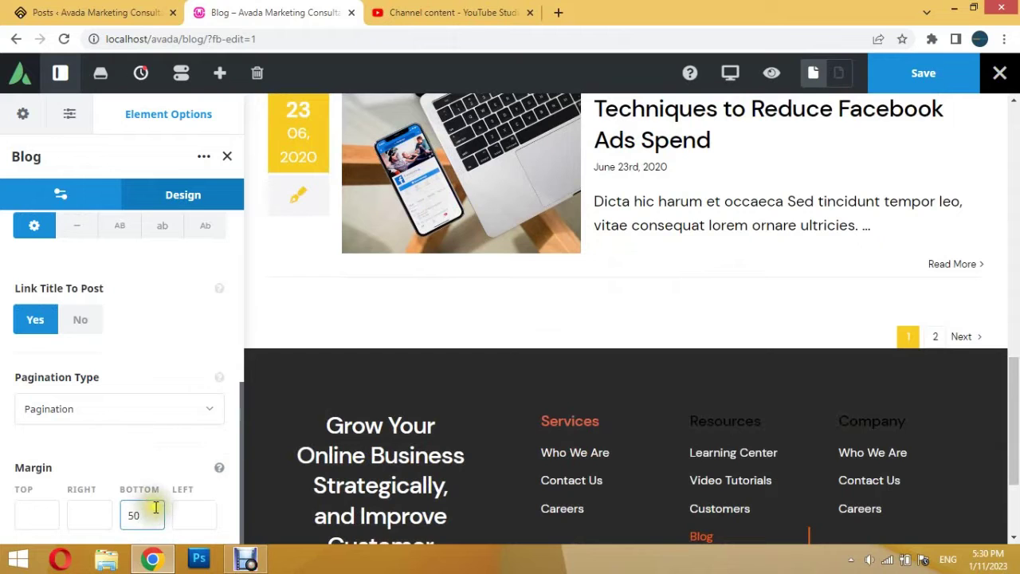
pyautogui.write('px')
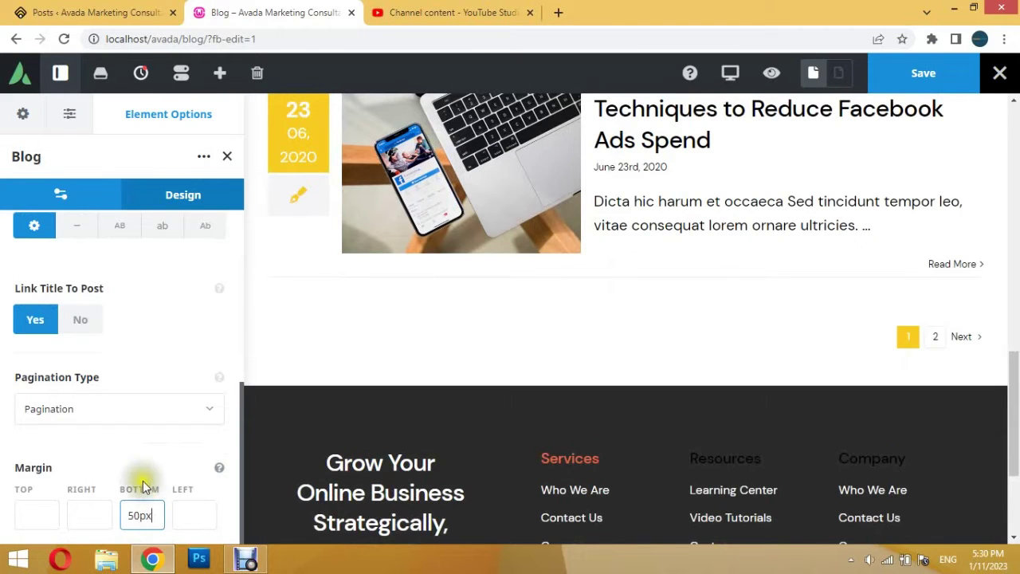
pyautogui.moveTo(1015, 383)
pyautogui.mouseDown()
pyautogui.moveTo(1014, 155)
pyautogui.moveTo(1015, 408)
pyautogui.moveTo(1017, 140)
pyautogui.mouseUp()
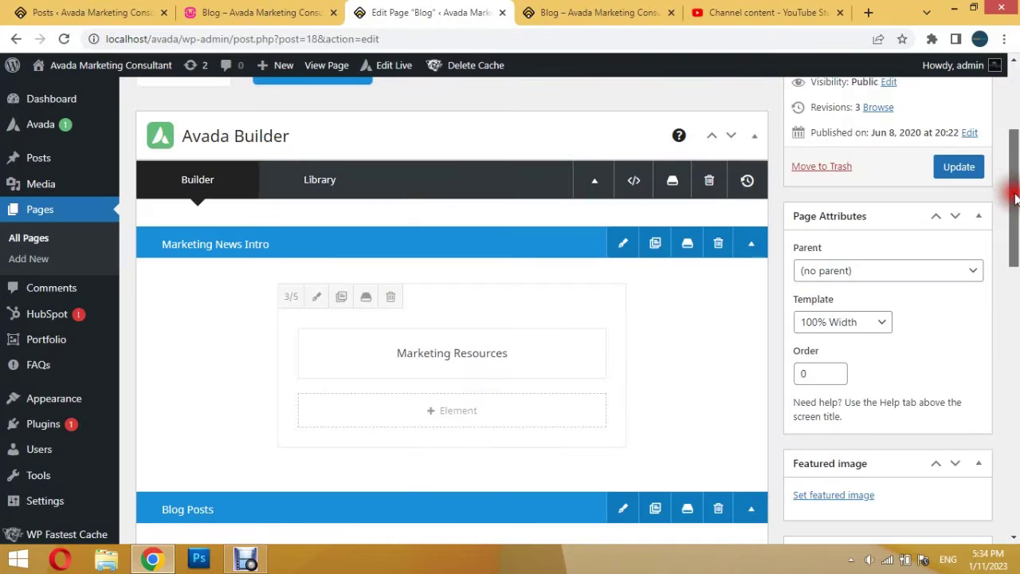
# Check the Medium Alternate blog on the live front-end Blog page.
pyautogui.moveTo(1015, 198); pyautogui.dragTo(1016, 271)
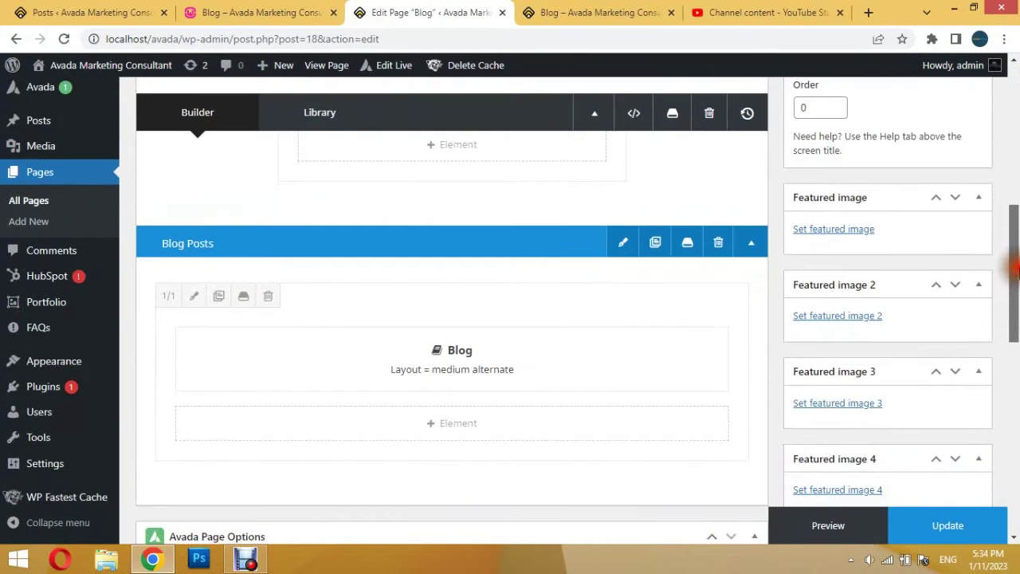
pyautogui.click(591, 12)
pyautogui.scroll(-1, 748, 391)
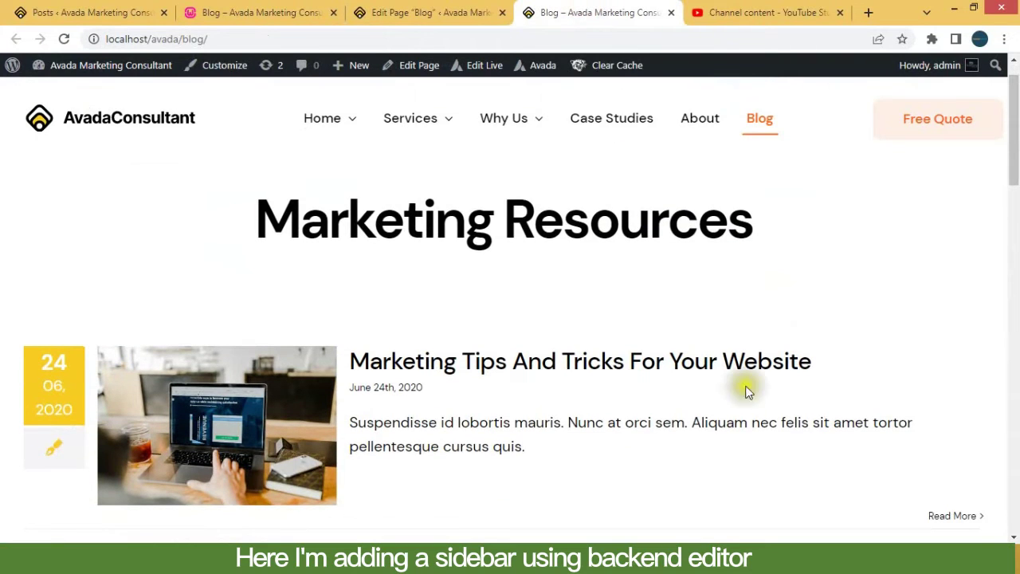
# In the backend editor, set the Blog Posts column width to 3/4.
pyautogui.click(389, 10)
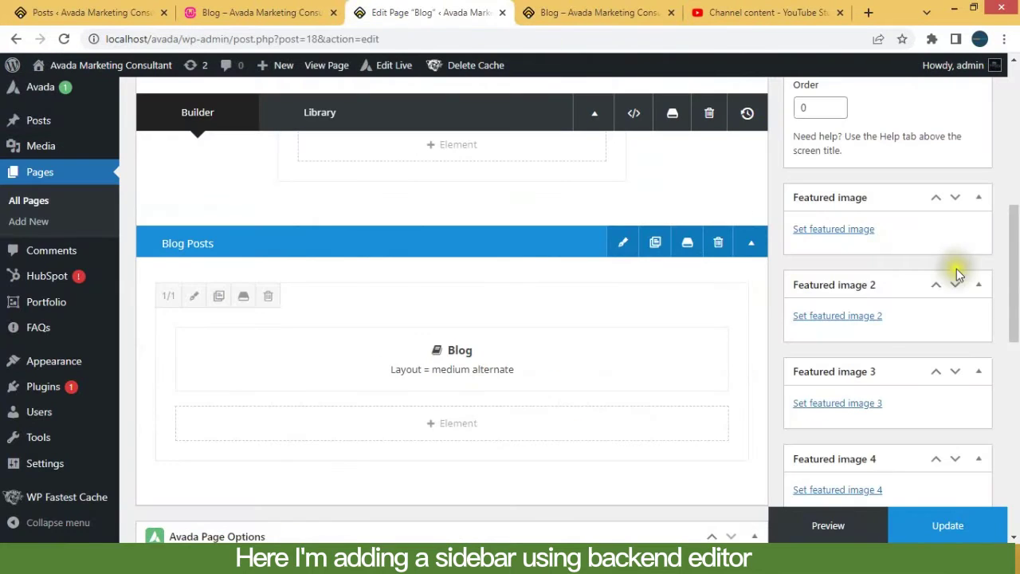
pyautogui.scroll(-1, 1008, 266)
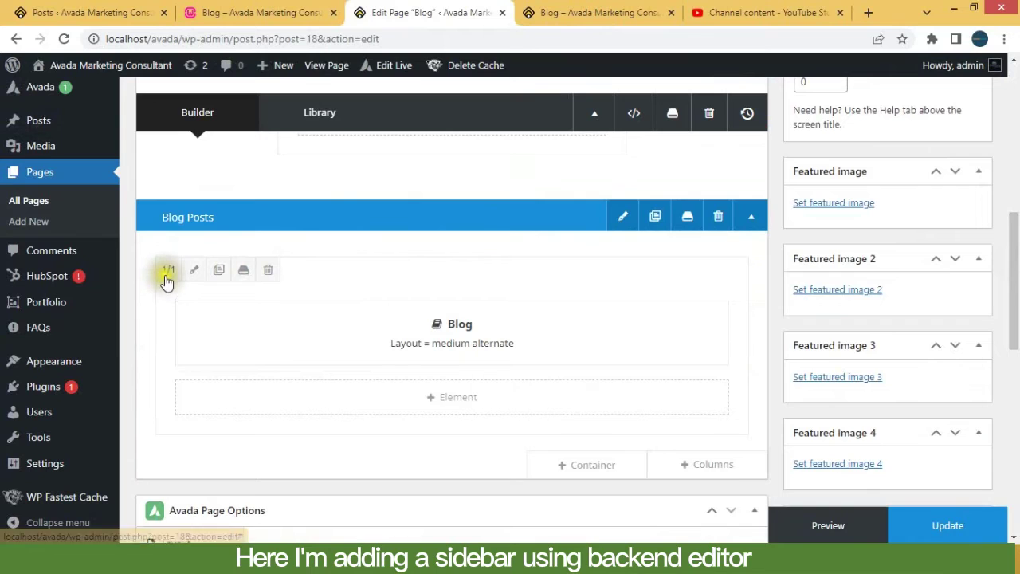
pyautogui.click(167, 271)
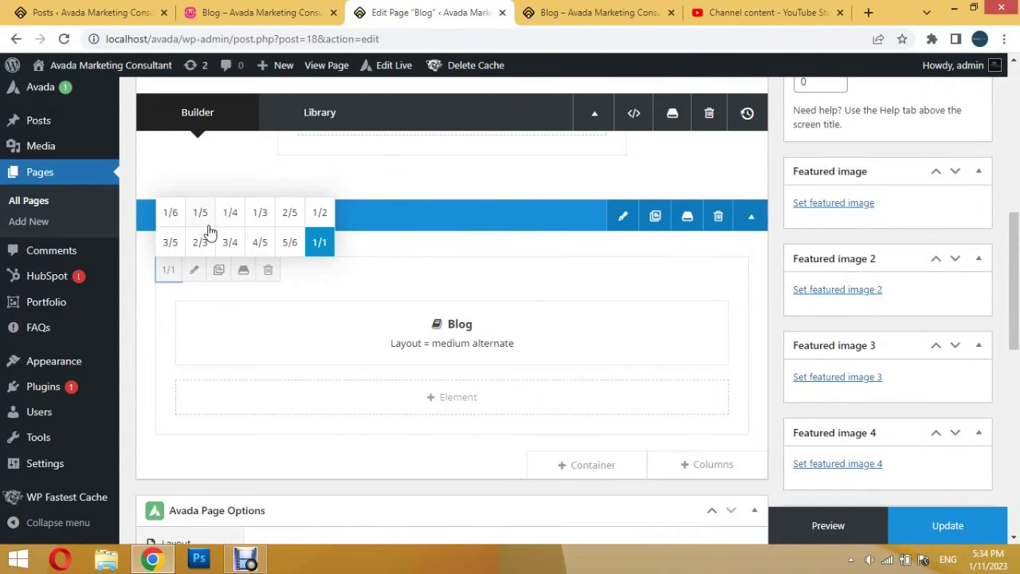
pyautogui.click(168, 269)
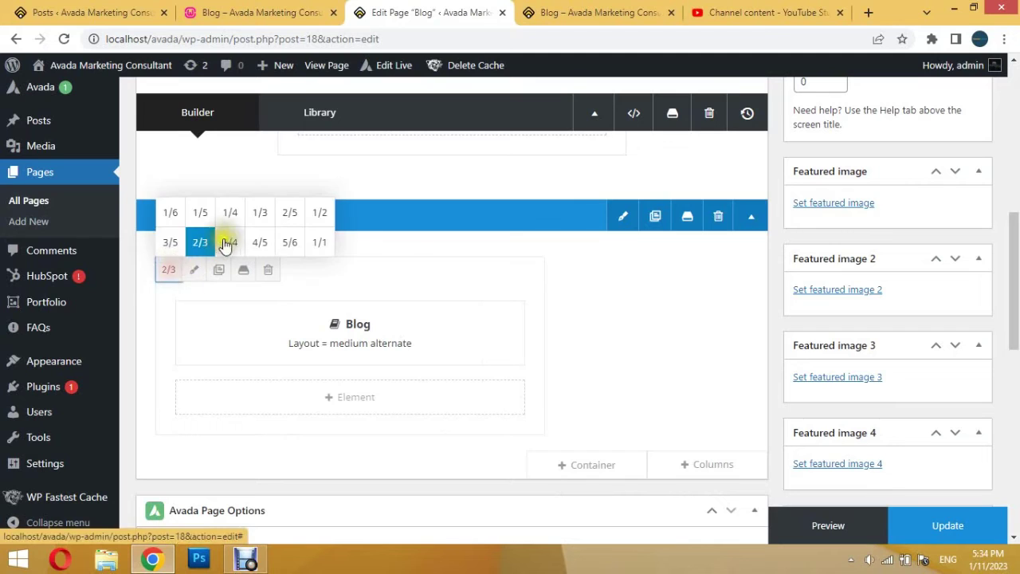
pyautogui.click(230, 241)
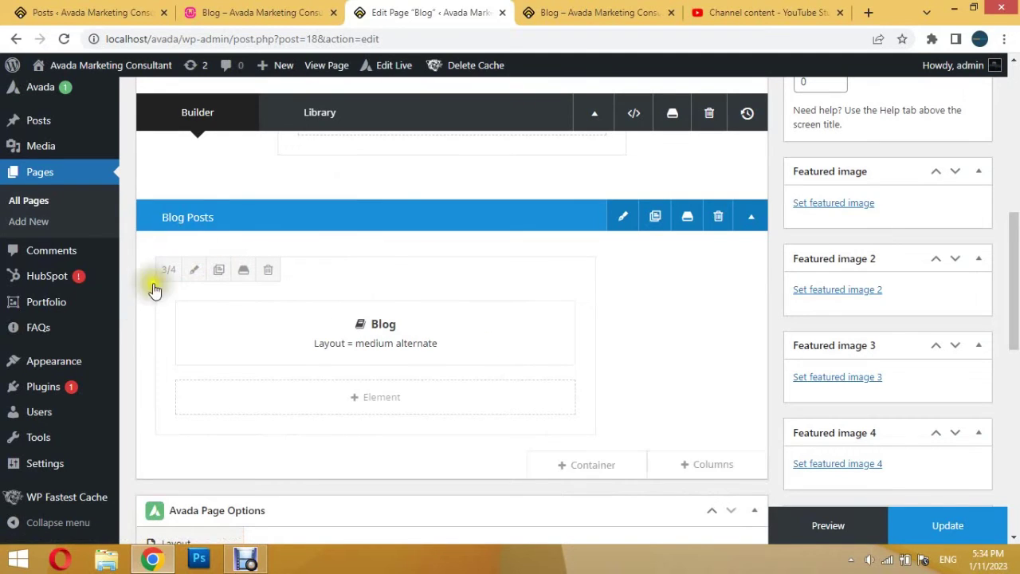
# Clone the blog column and delete the copied Blog element from the new column.
pyautogui.click(214, 272)
pyautogui.moveTo(1013, 214); pyautogui.dragTo(1013, 231)
pyautogui.click(424, 485)
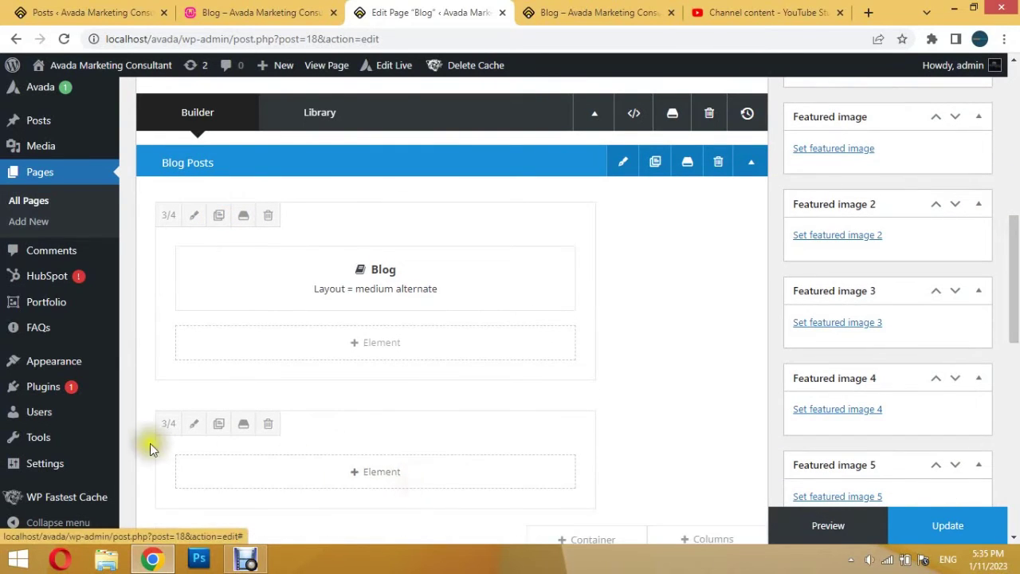
pyautogui.click(165, 424)
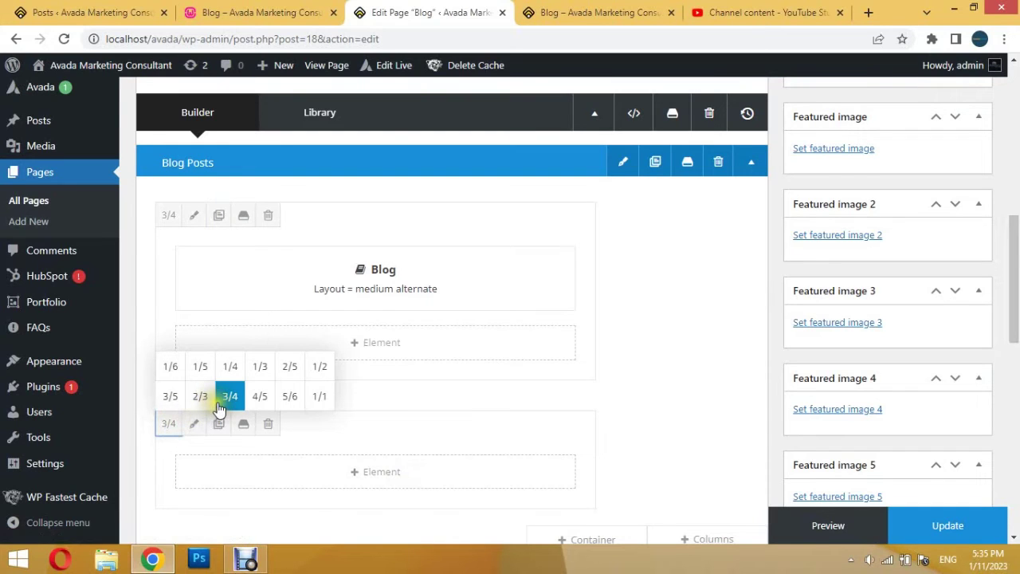
# Make the second column 1/4 wide and add a Widget Area set to Blog Sidebar.
pyautogui.click(230, 366)
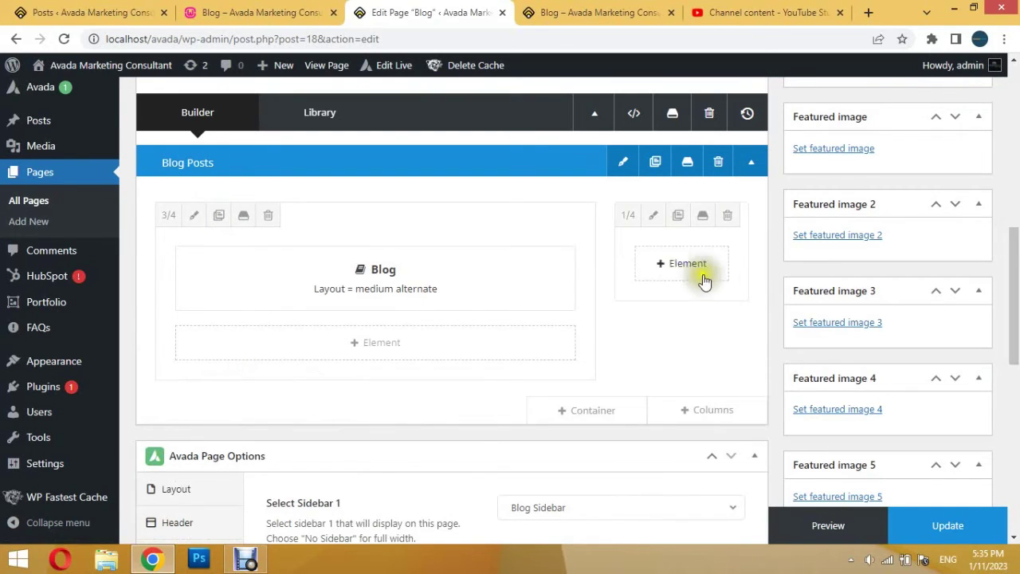
pyautogui.moveTo(1014, 240); pyautogui.dragTo(1013, 219)
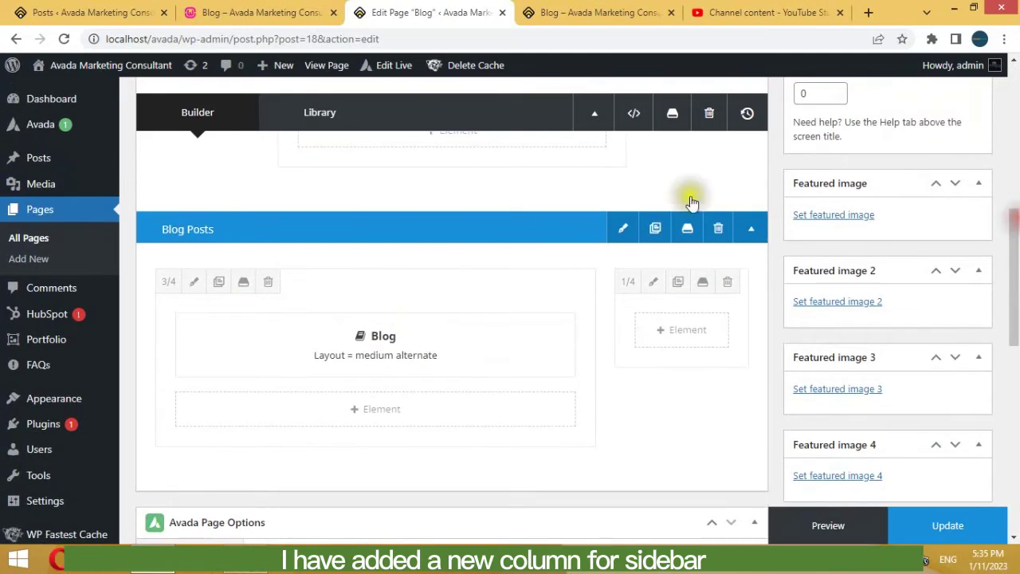
pyautogui.click(678, 330)
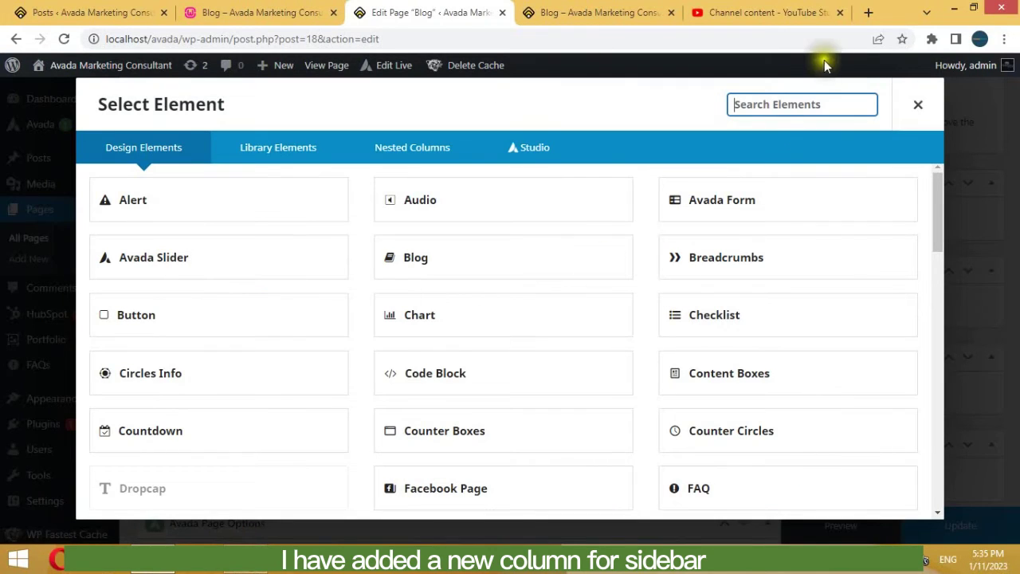
pyautogui.moveTo(937, 211); pyautogui.dragTo(934, 483)
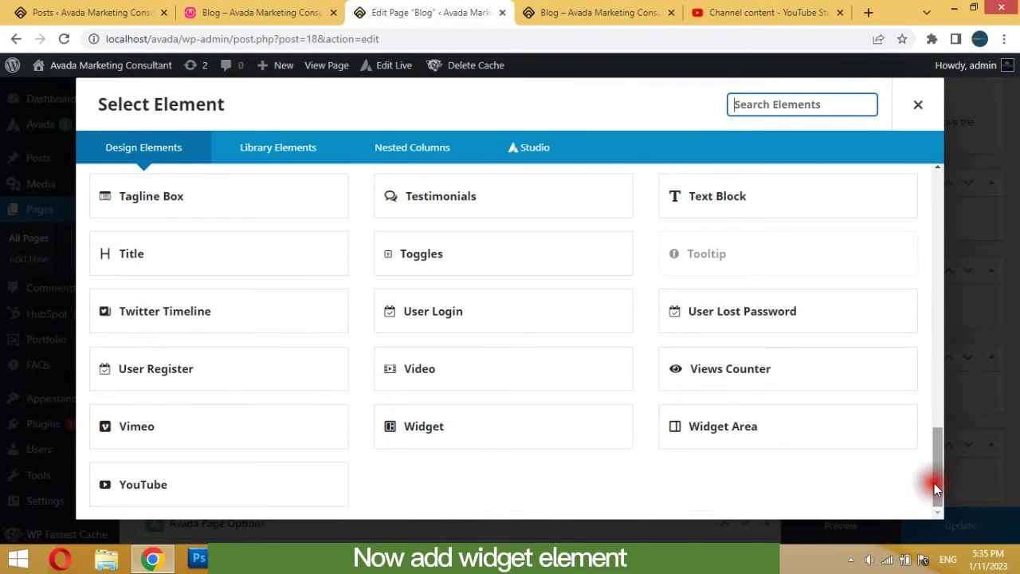
pyautogui.click(760, 441)
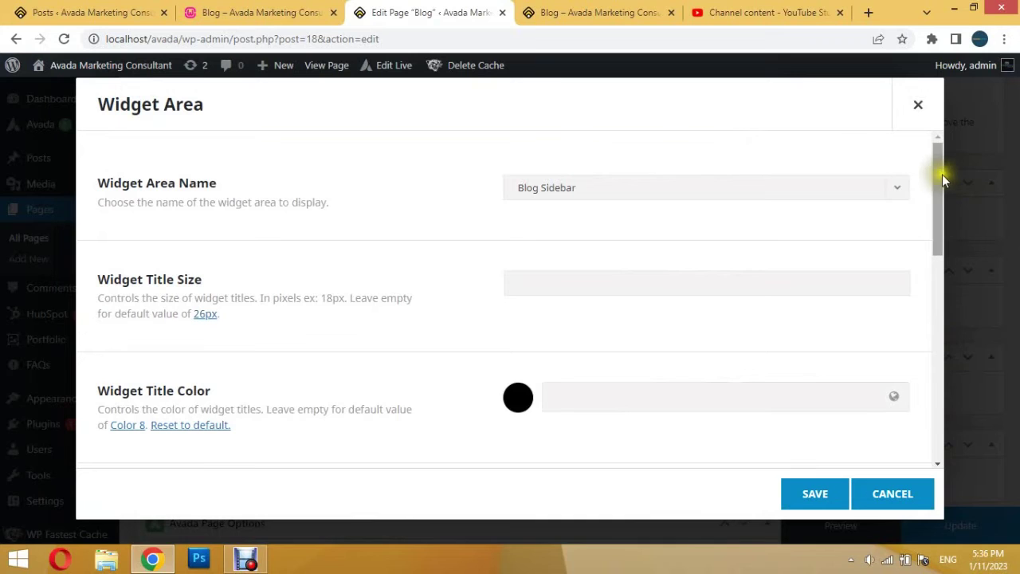
pyautogui.moveTo(937, 174); pyautogui.dragTo(937, 446)
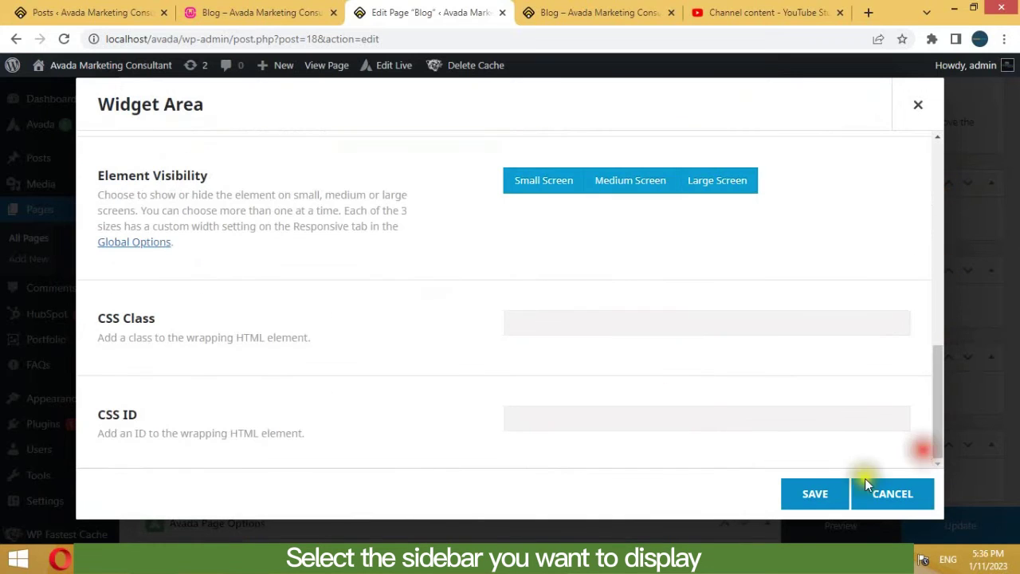
pyautogui.click(814, 494)
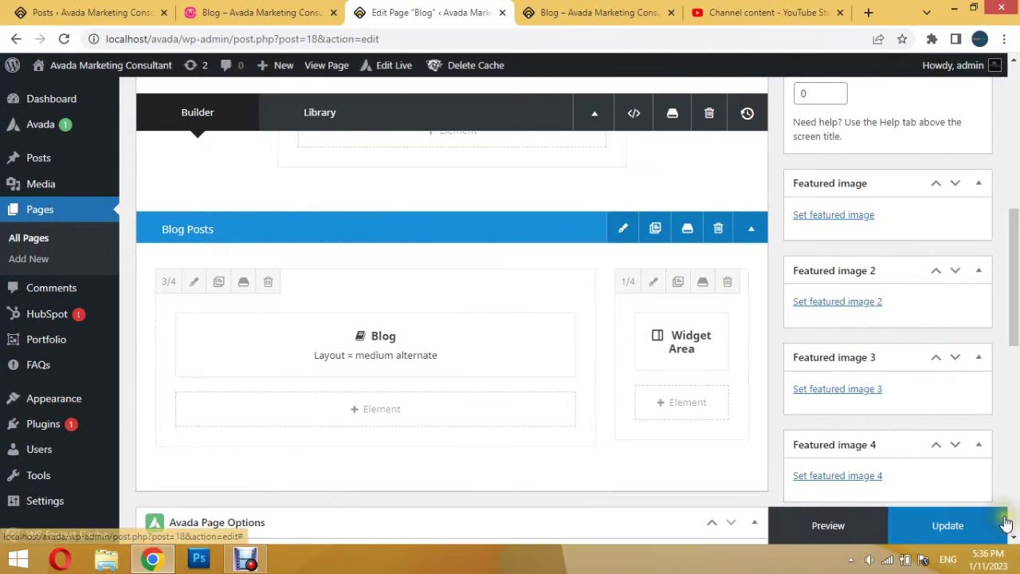
# Update the page and check the new sidebar on the live Blog page.
pyautogui.click(981, 526)
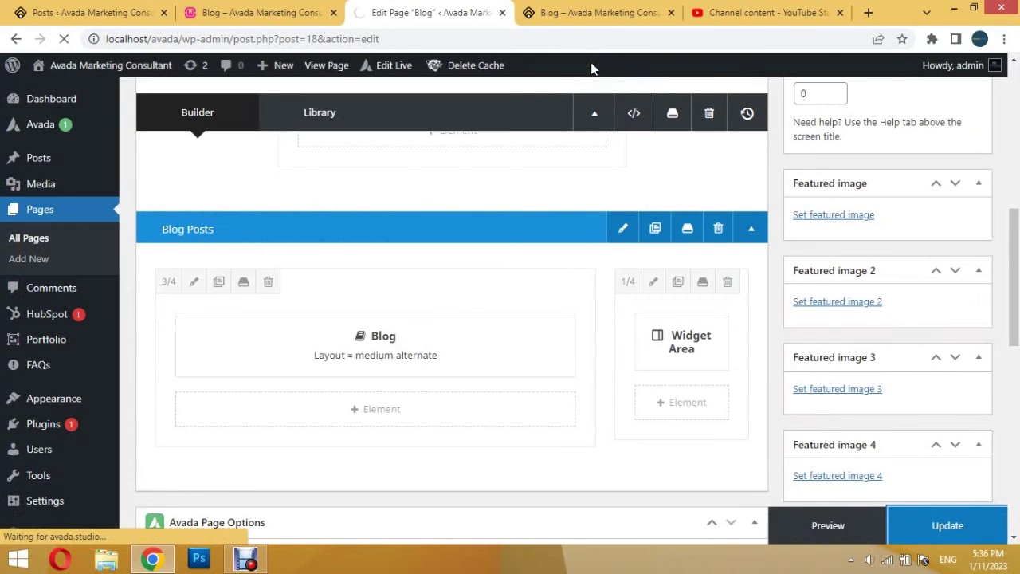
pyautogui.click(593, 12)
pyautogui.moveTo(1010, 191)
pyautogui.mouseDown()
pyautogui.moveTo(1012, 426)
pyautogui.moveTo(1014, 124)
pyautogui.mouseUp()
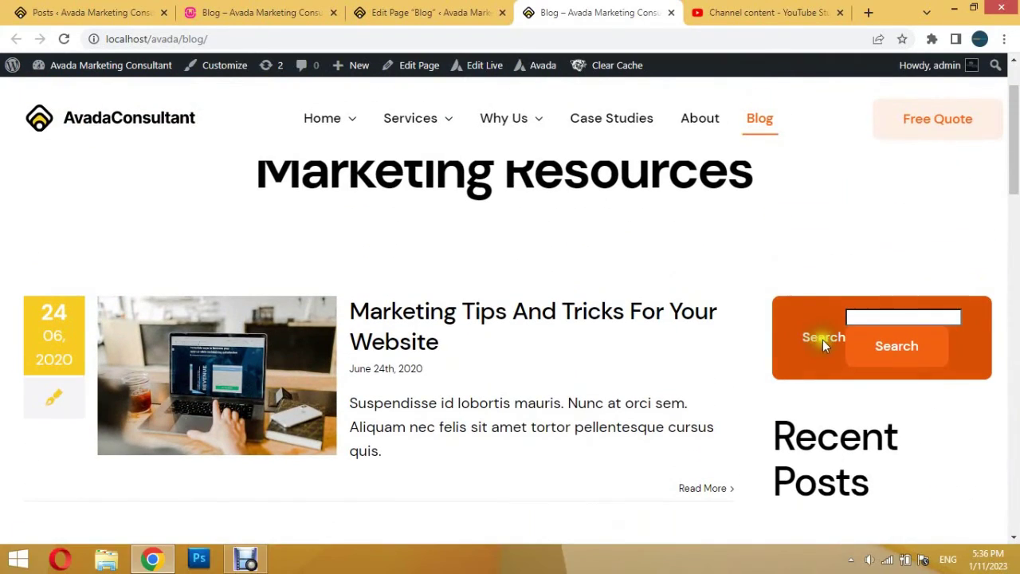